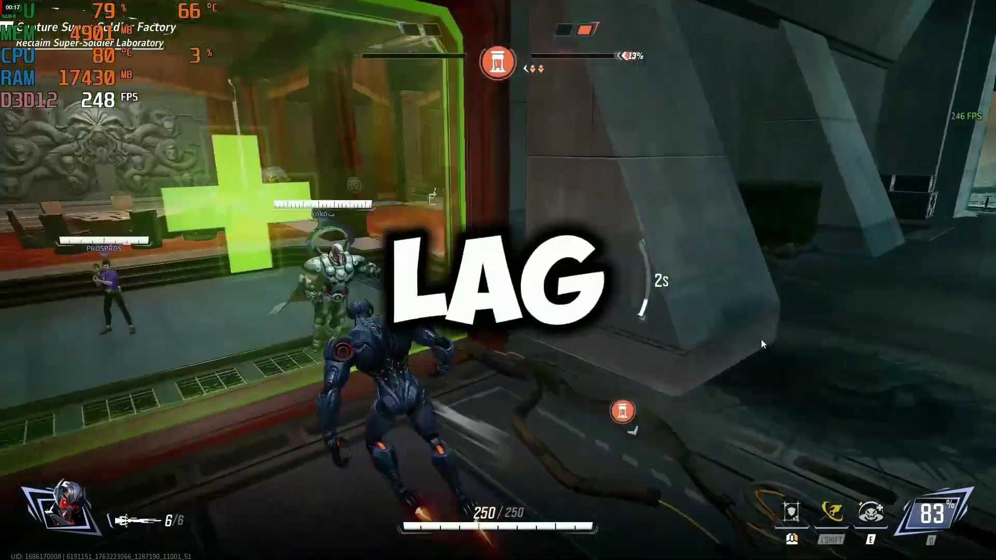
key("w")
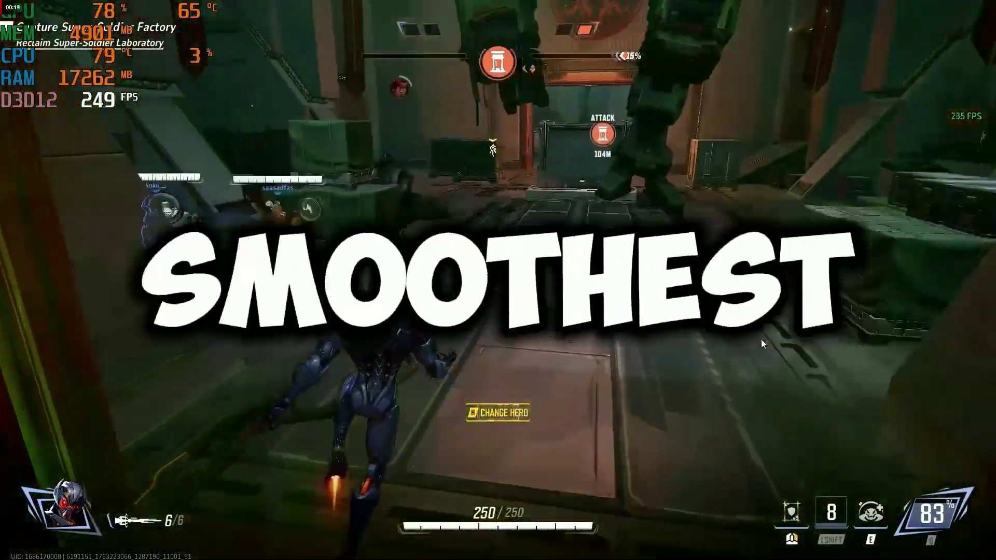
key("w")
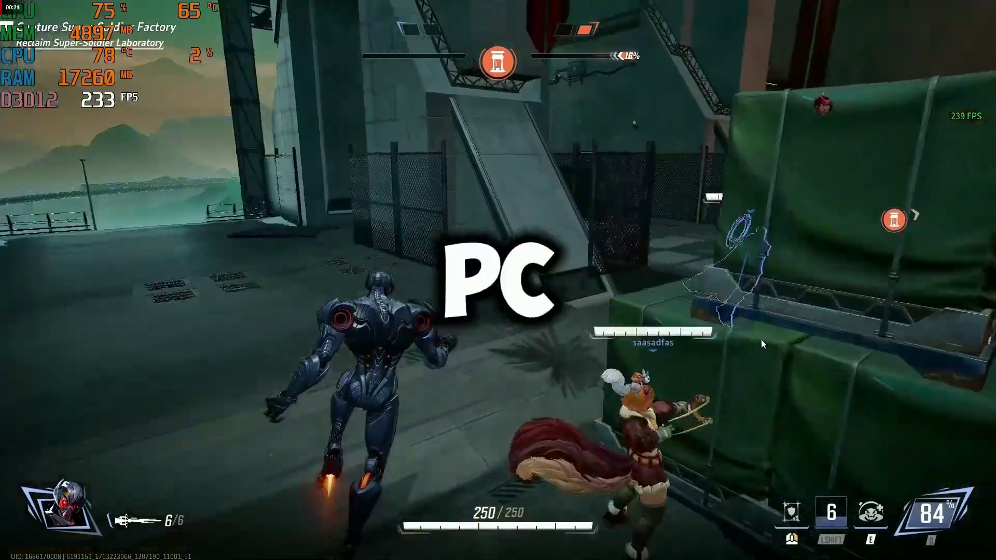
key("w")
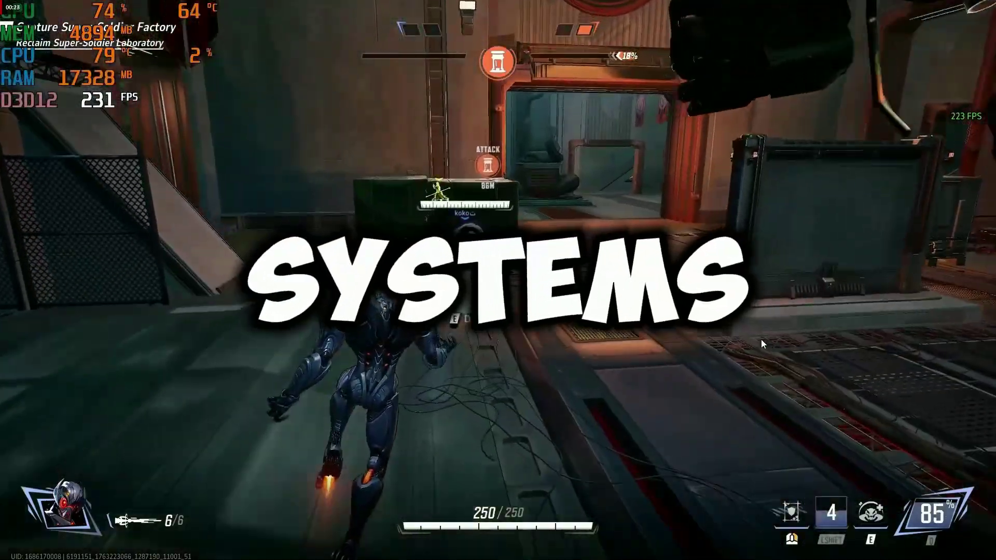
key("w")
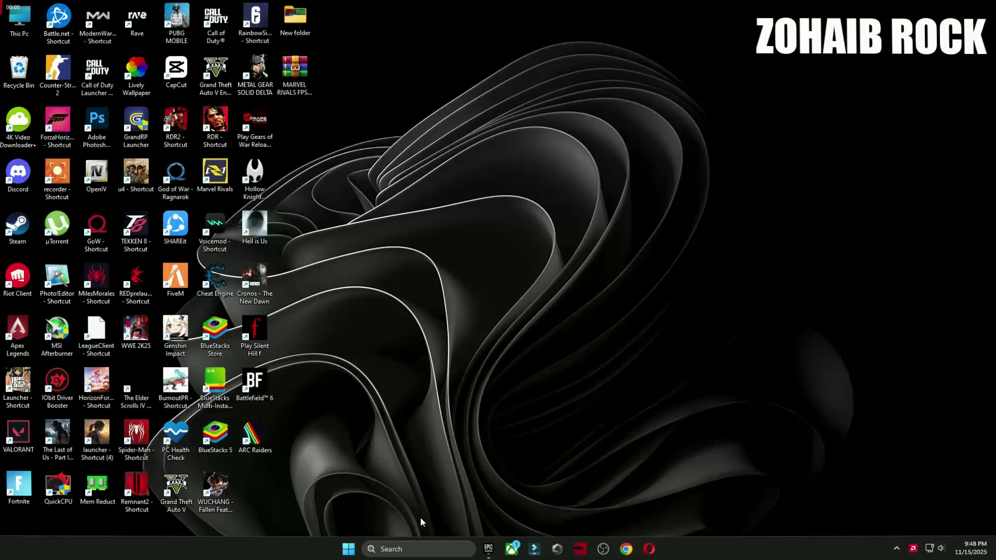
Open the Windows restore point settings and confirm Turn on system protection for Local Disk (C:)
left_click(416, 549)
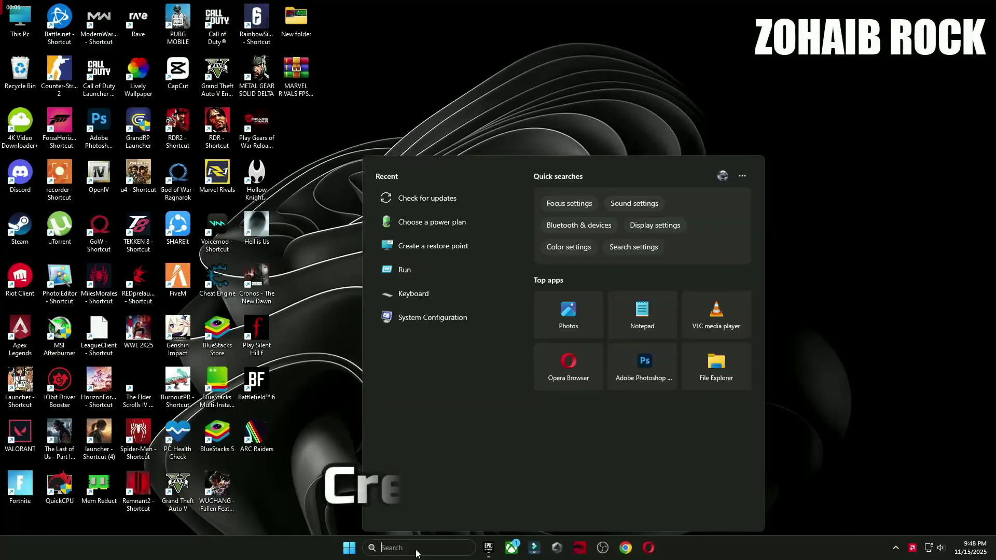
type("create")
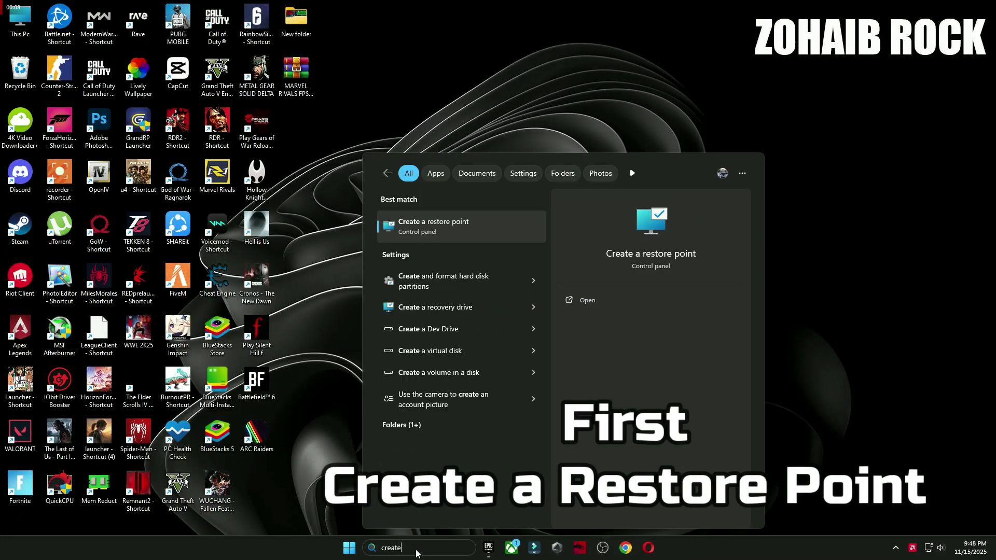
left_click(409, 227)
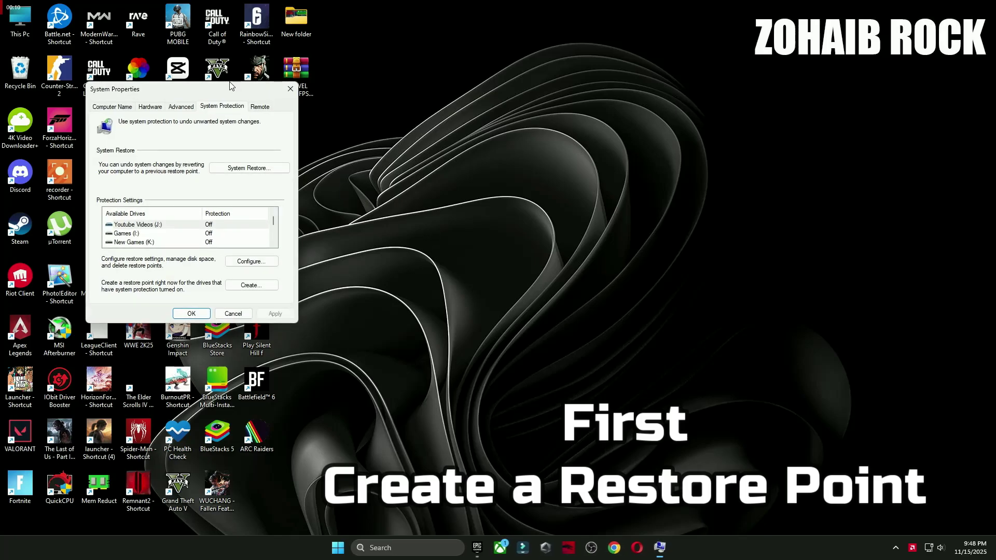
left_click_drag(231, 86, 576, 105)
scroll(498, 256, "down", 1)
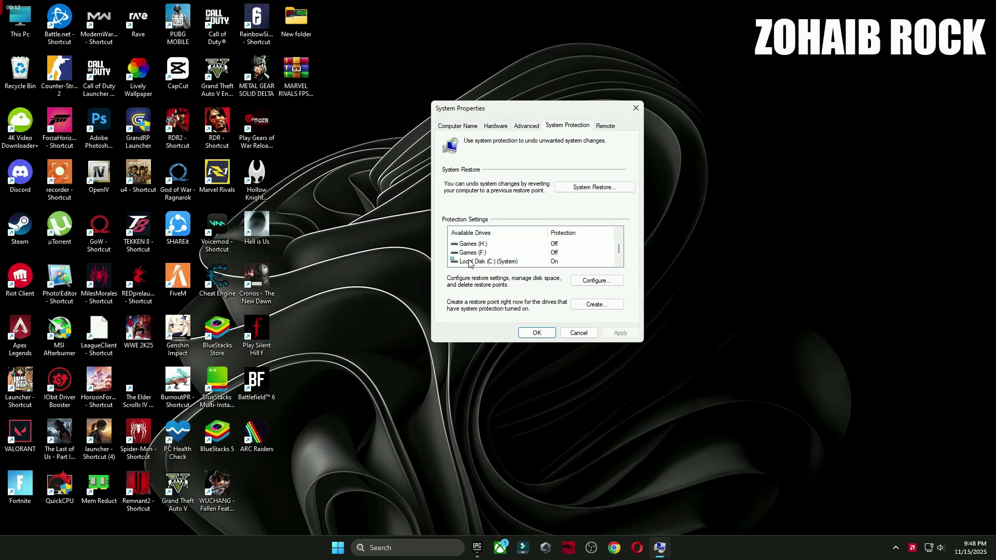
left_click(580, 282)
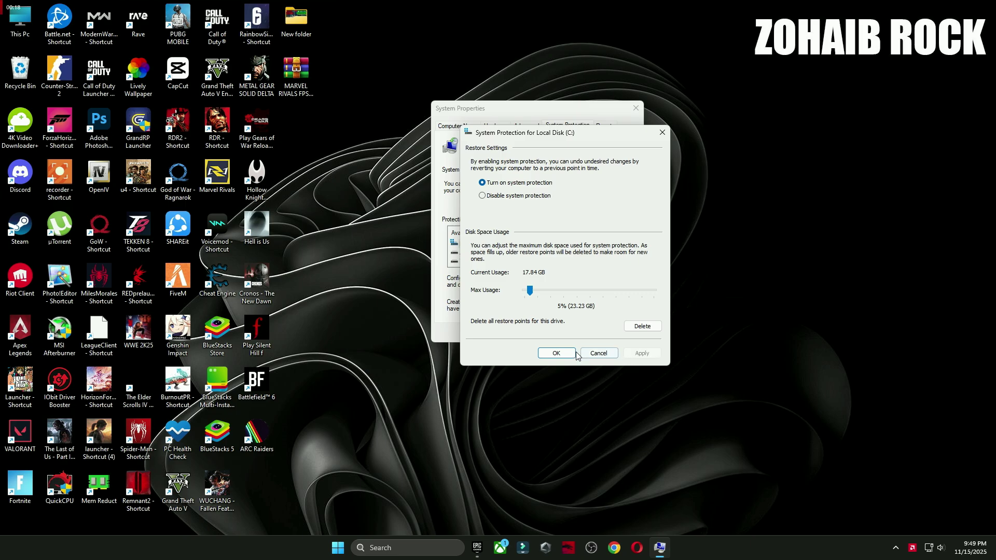
left_click(556, 353)
Create a restore point described as "backup" and close System Properties
left_click(595, 305)
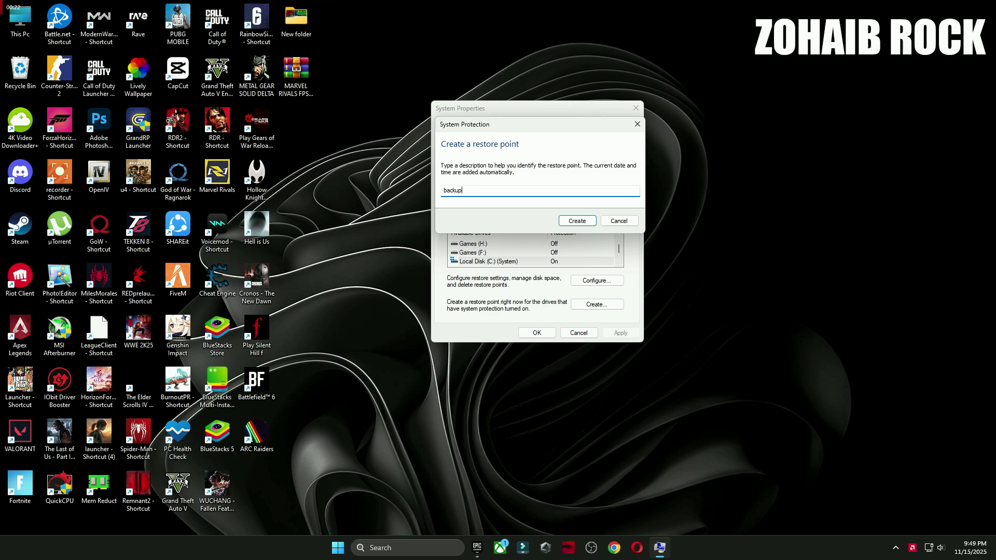
left_click(576, 221)
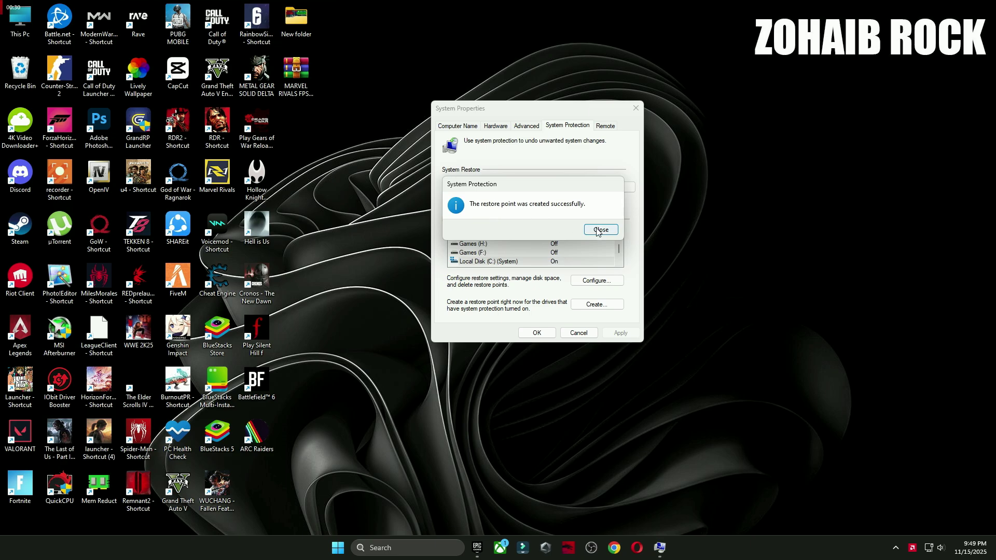
left_click(597, 229)
left_click(551, 332)
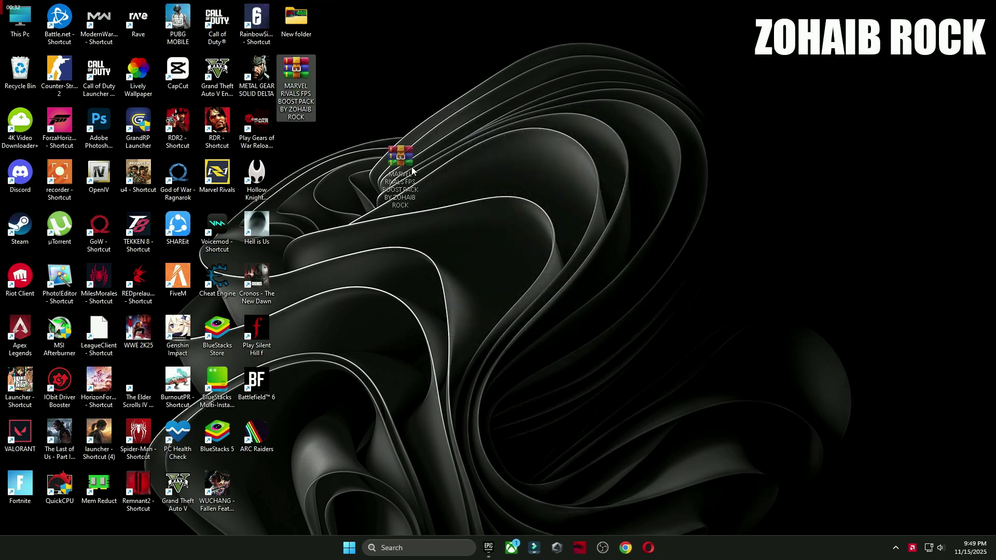
Move the MARVEL RIVALS FPS BOOST PACK archive to the middle of the desktop and extract it there with WinRAR
left_click_drag(412, 169, 506, 184)
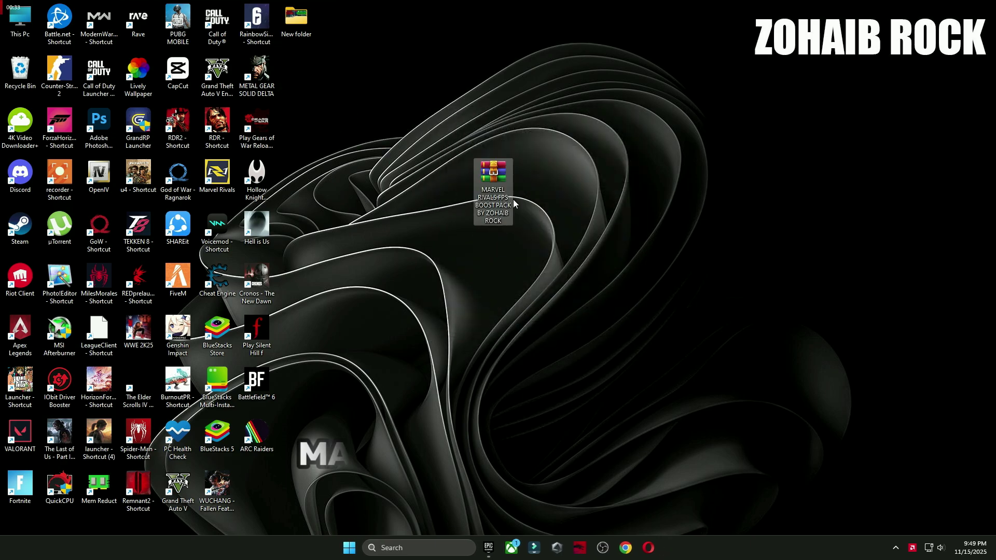
right_click(488, 183)
mouse_move(509, 384)
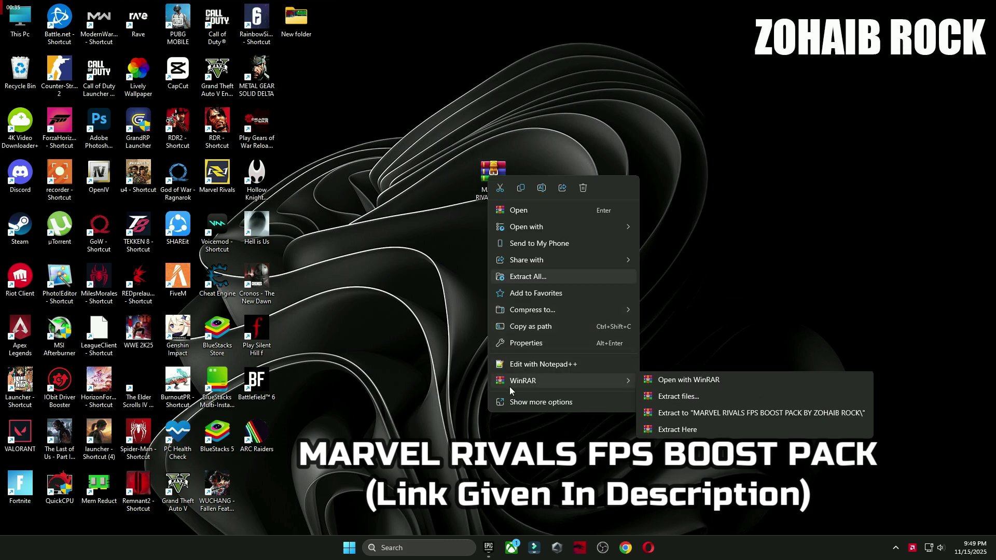
left_click(690, 433)
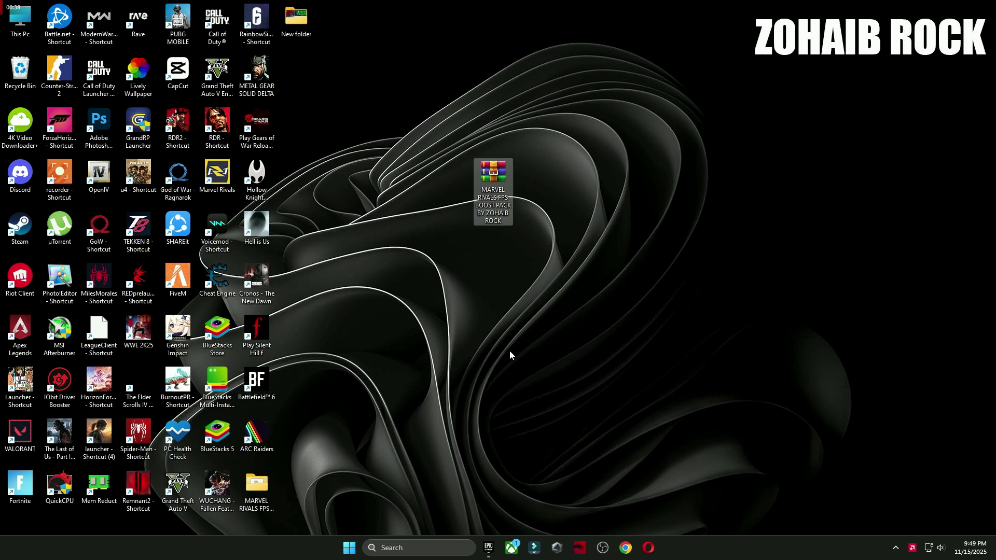
Place the extracted boost pack folder beside its archive and open its 1 Windows Tweaks subfolder
left_click_drag(261, 486, 526, 196)
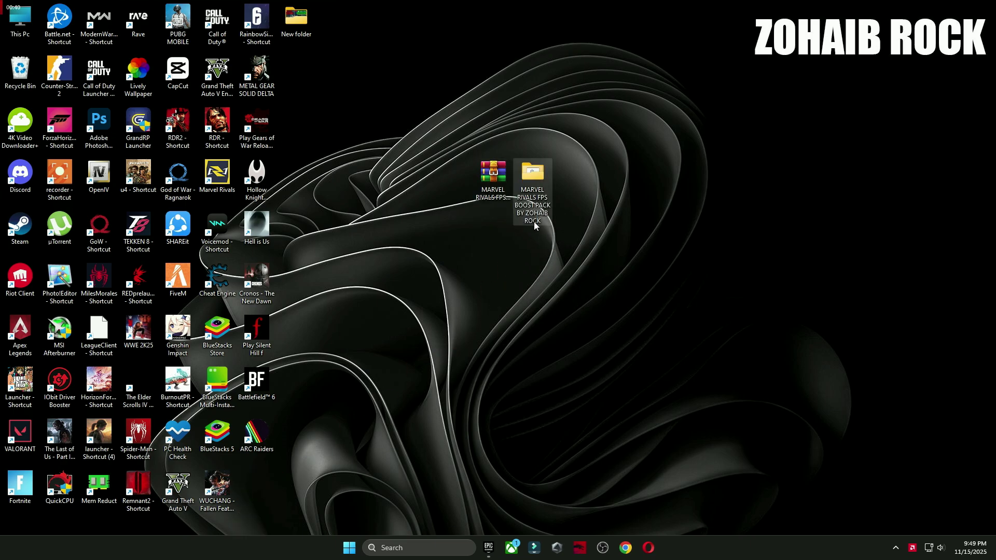
double_click(525, 176)
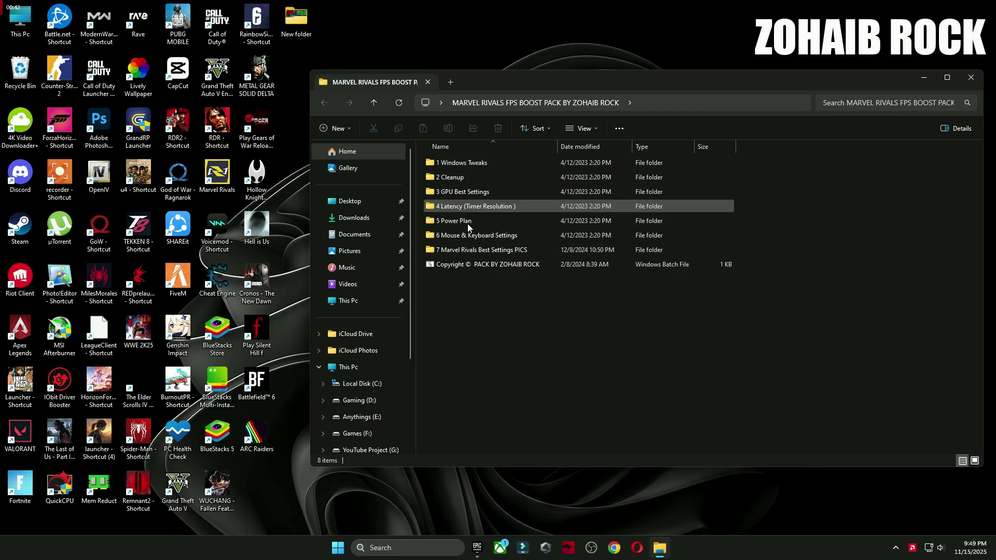
double_click(455, 162)
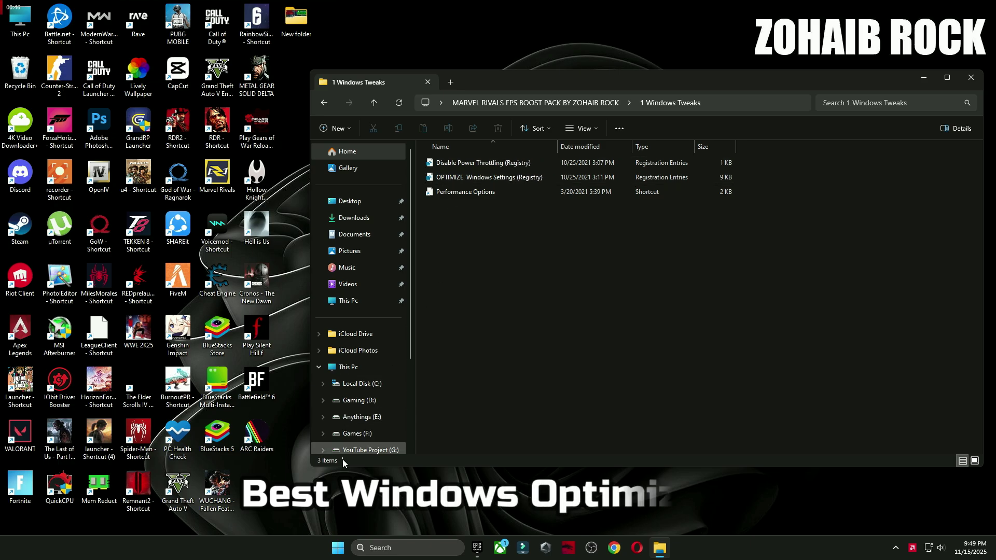
key("super")
left_click(571, 262)
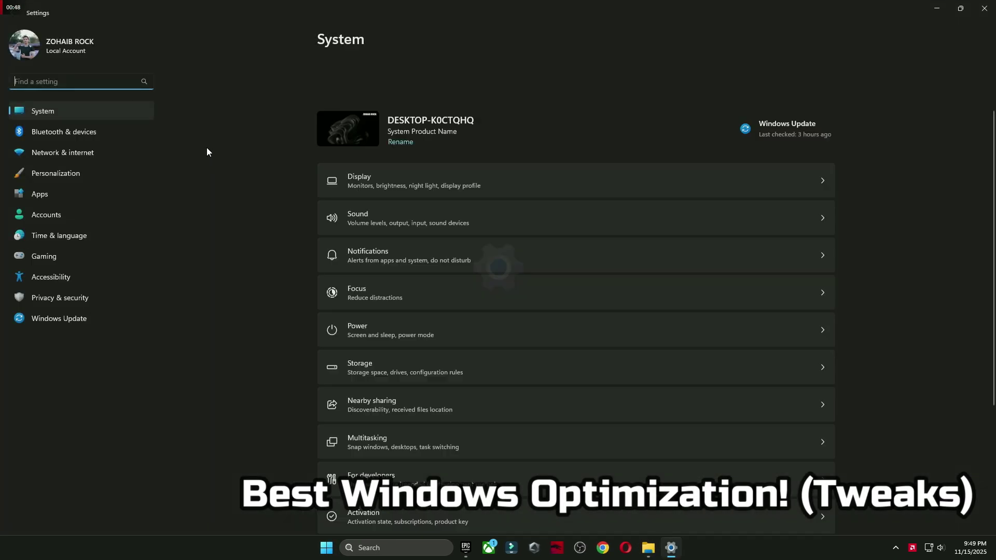
scroll(555, 406, "down", 5)
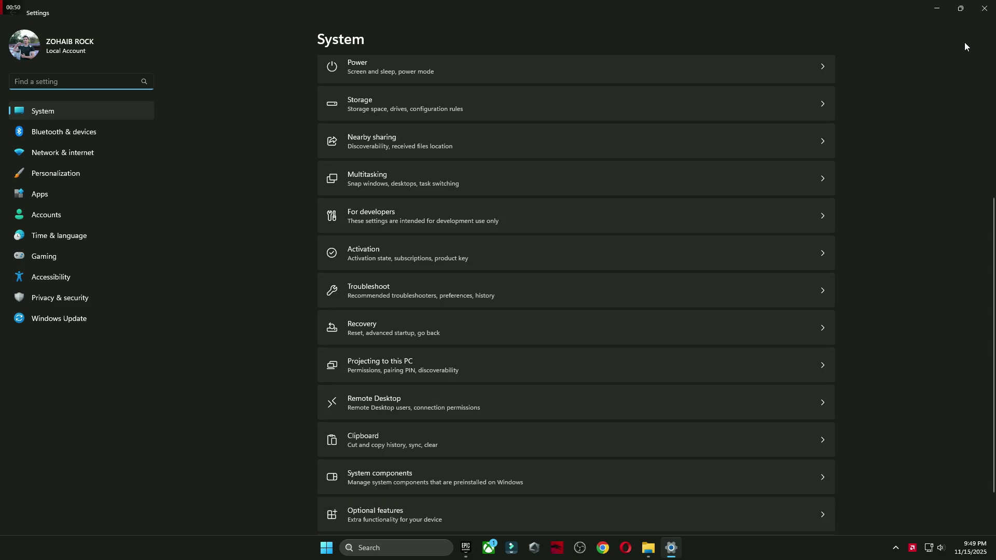
left_click(984, 8)
Merge the OPTIMIZE Windows Settings (Registry) file into the registry
double_click(459, 177)
left_click(581, 356)
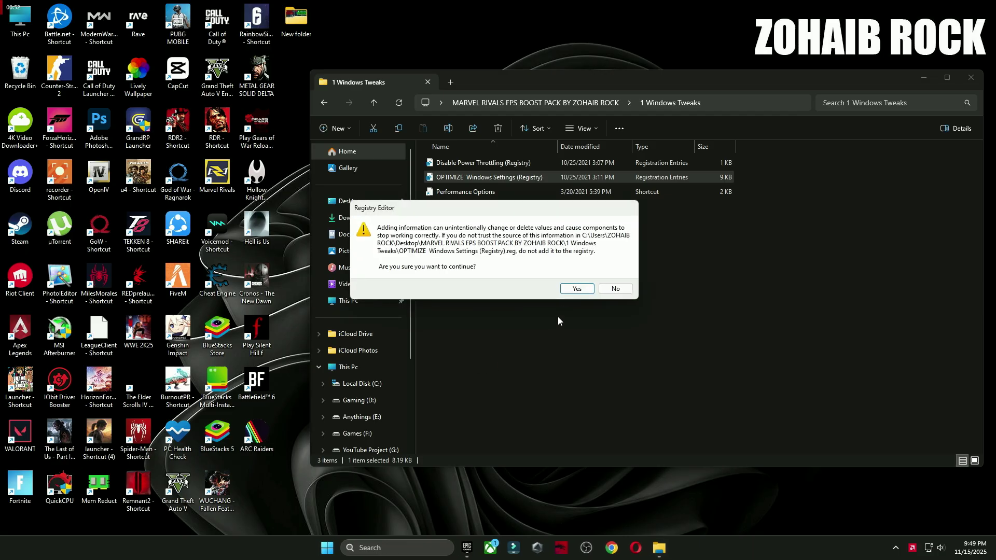
left_click(577, 288)
left_click(615, 276)
Merge the Disable Power Throttling (Registry) file into the registry
double_click(471, 164)
left_click(476, 358)
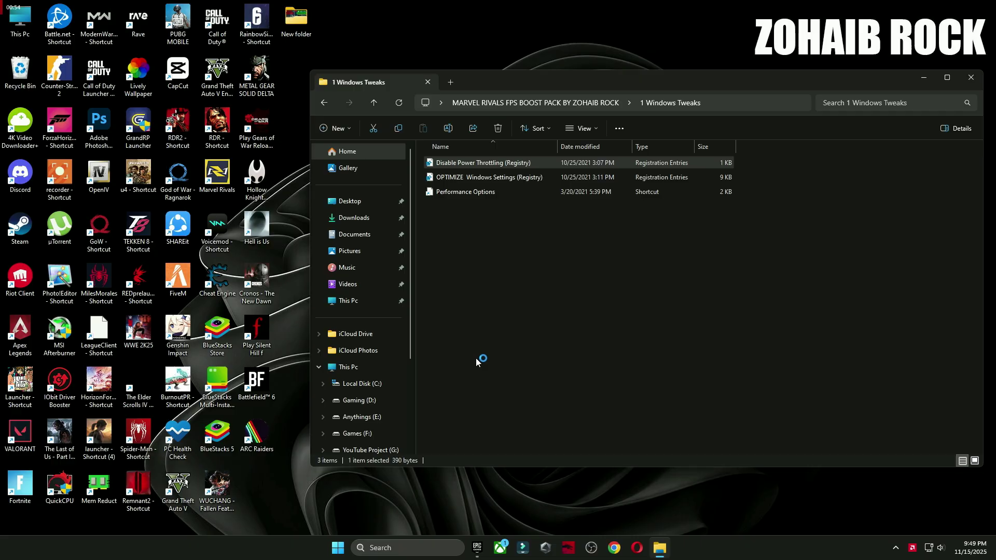
left_click(576, 288)
left_click(614, 275)
Apply "Let Windows choose what's best for my computer" in the pack's Performance Options and close the dialog
double_click(467, 194)
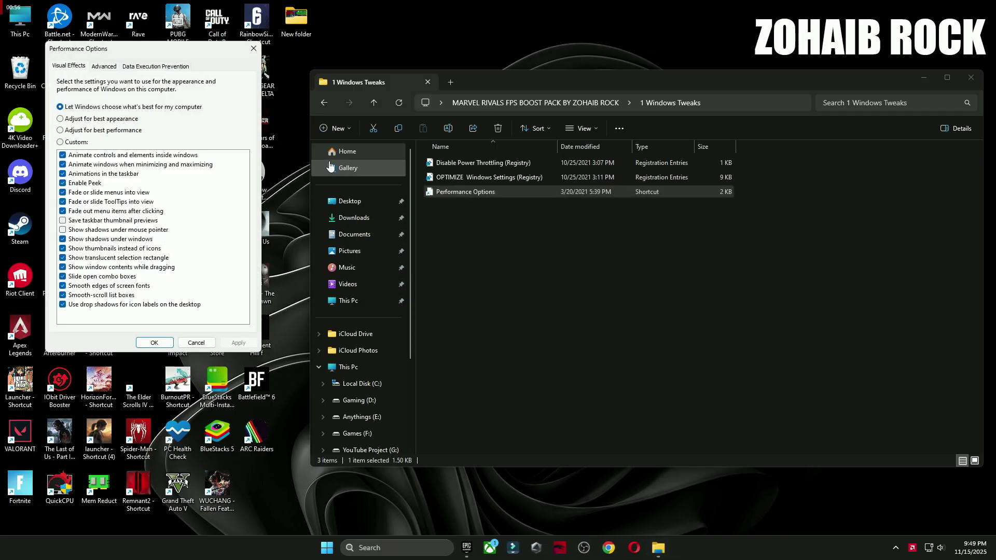
left_click_drag(200, 51, 572, 105)
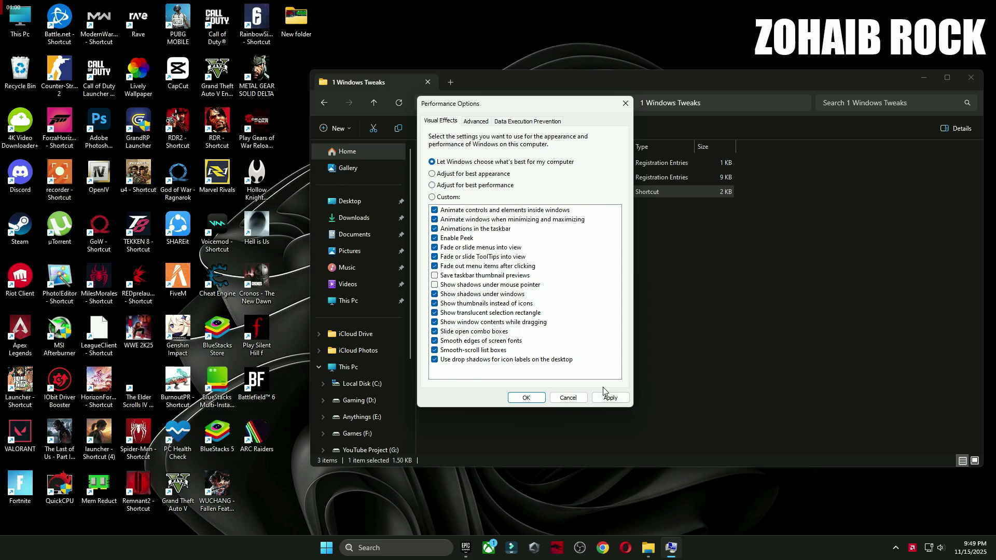
left_click(651, 256)
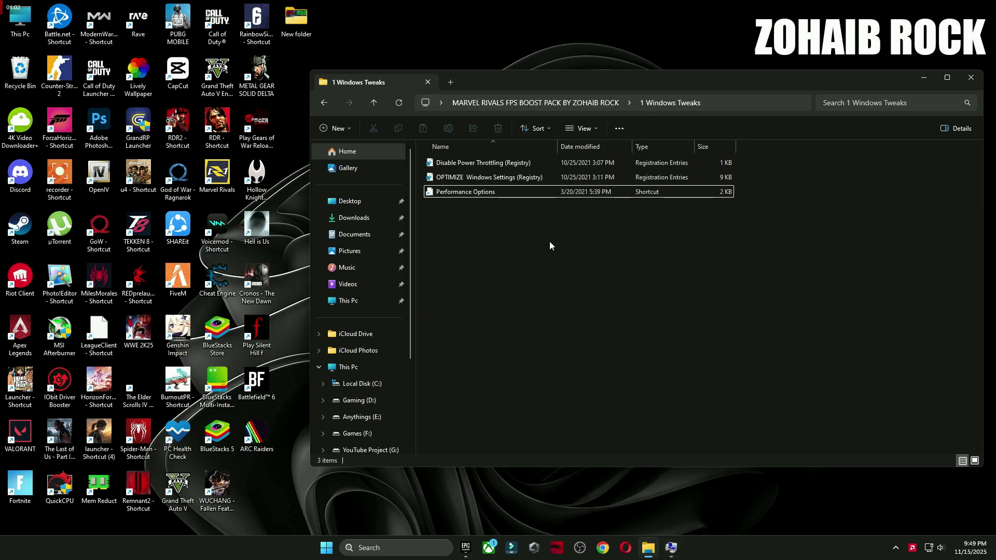
Run the Delete Prefetch Files, Delete Temporary Files and Delete Windows Update Cache scripts from the 2 Cleanup folder
left_click(322, 102)
double_click(445, 178)
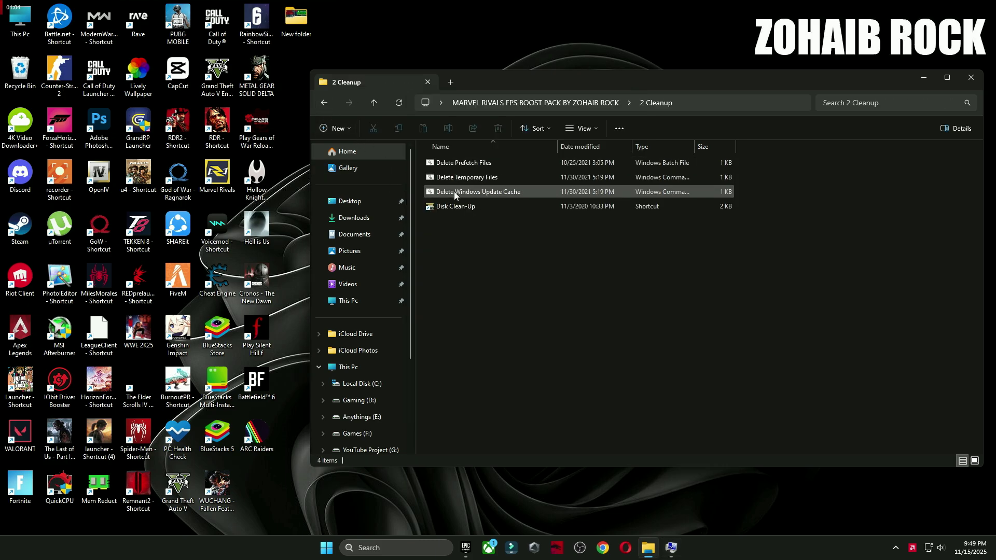
left_click(449, 164)
left_click(456, 176)
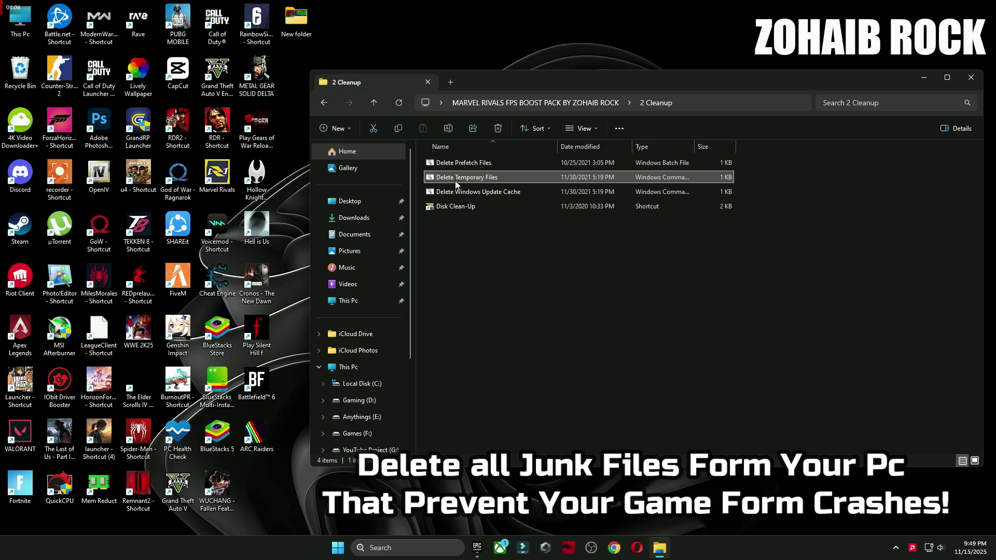
left_click(458, 191)
double_click(458, 191)
key("Return")
Run Disk Clean-Up on drive C: and delete all the listed file categories
double_click(462, 204)
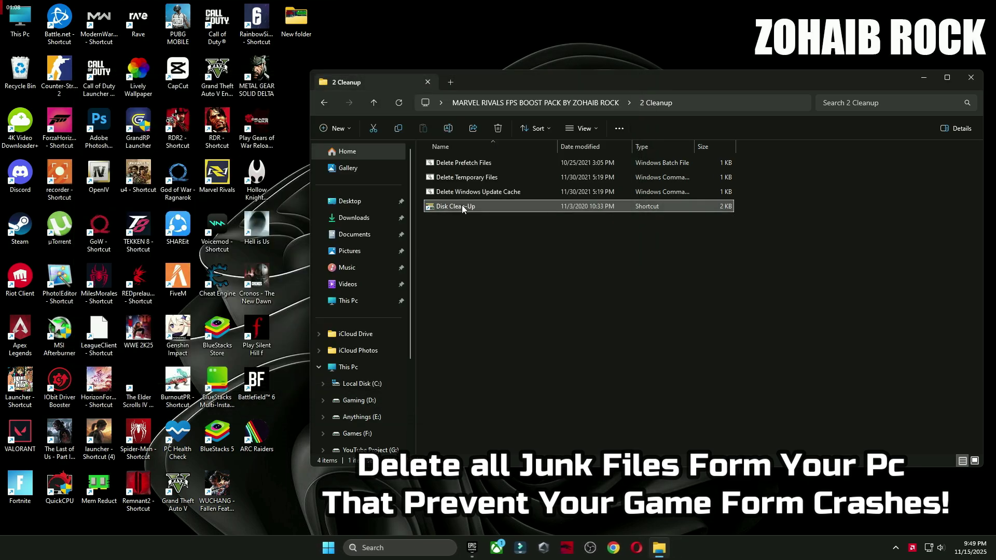
key("Return")
left_click(924, 77)
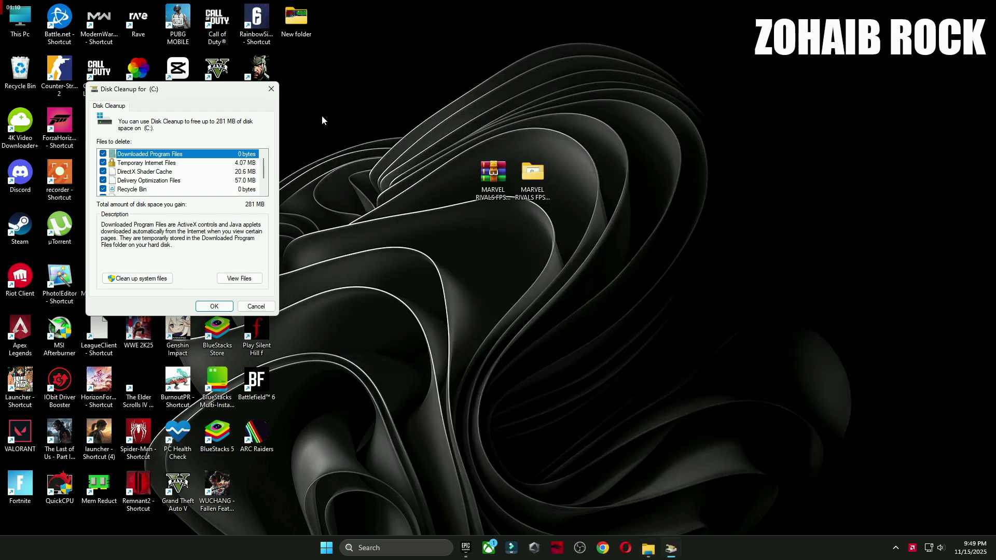
left_click_drag(234, 88, 572, 103)
scroll(442, 188, "down", 1)
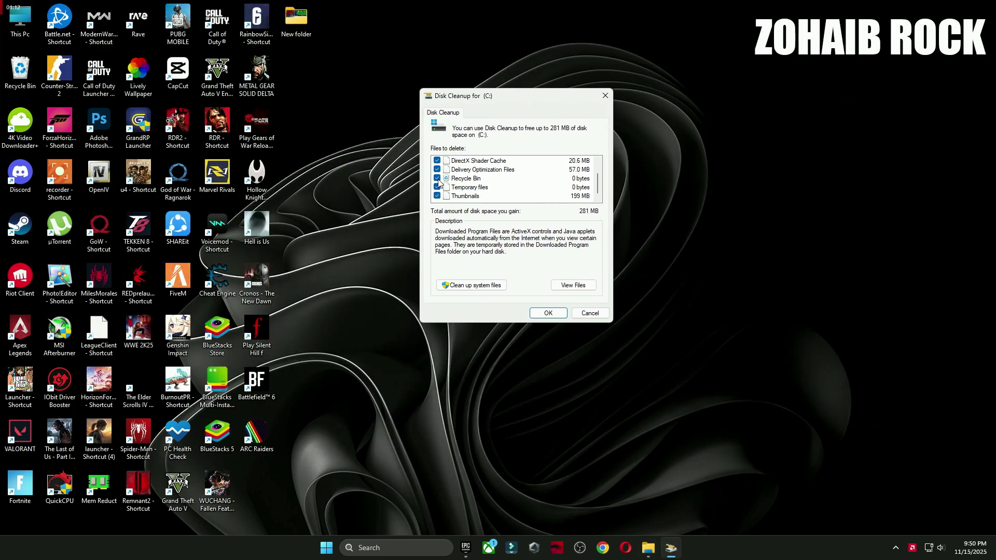
left_click(549, 314)
left_click(516, 279)
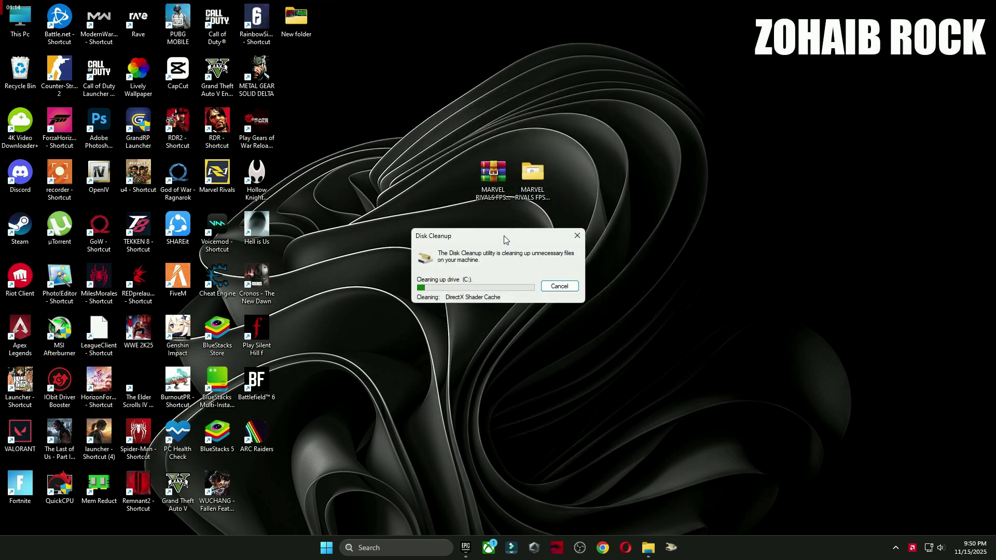
left_click_drag(509, 235, 515, 152)
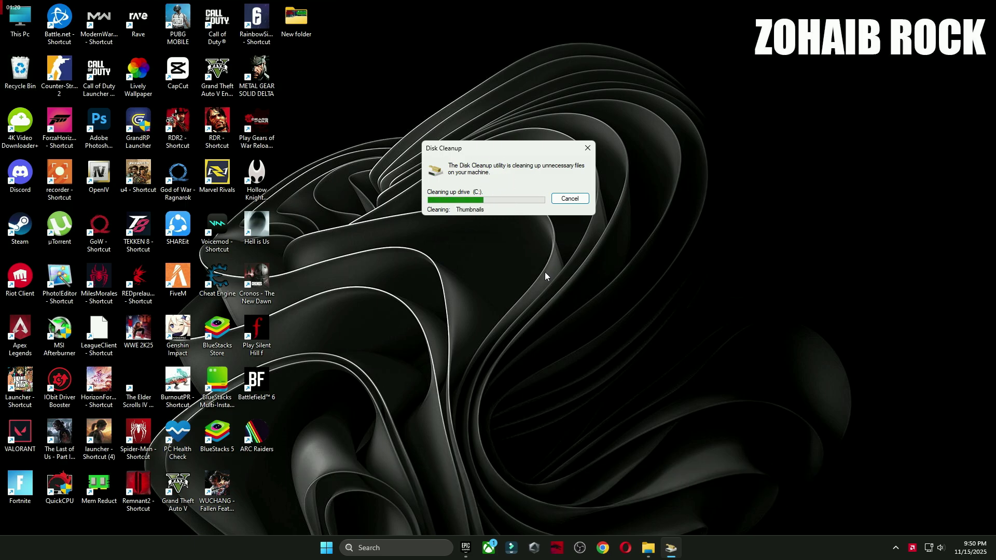
Open the pack's 3 GPU Best Settings folder and display its contents as extra large icons
left_click(659, 548)
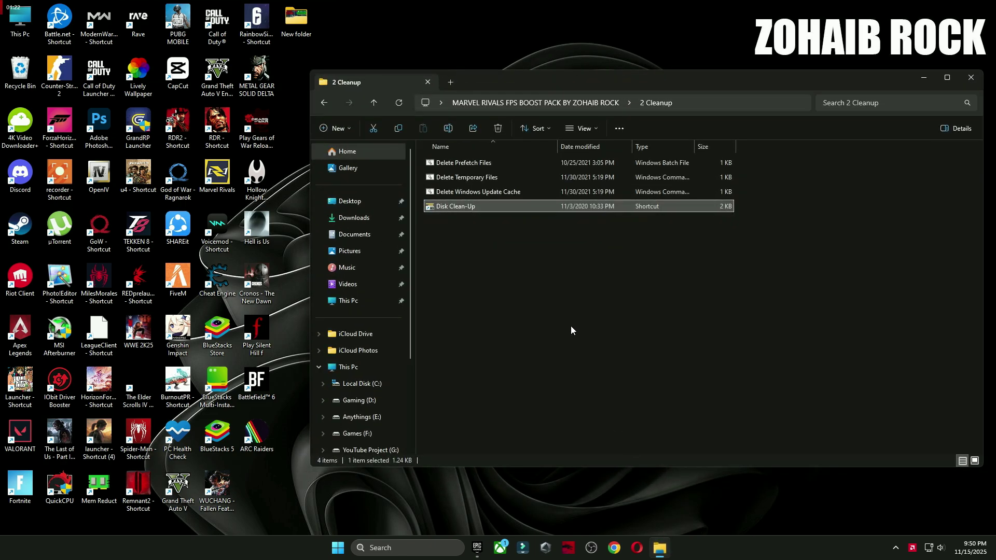
key("alt+Up")
double_click(458, 192)
right_click(493, 308)
mouse_move(565, 311)
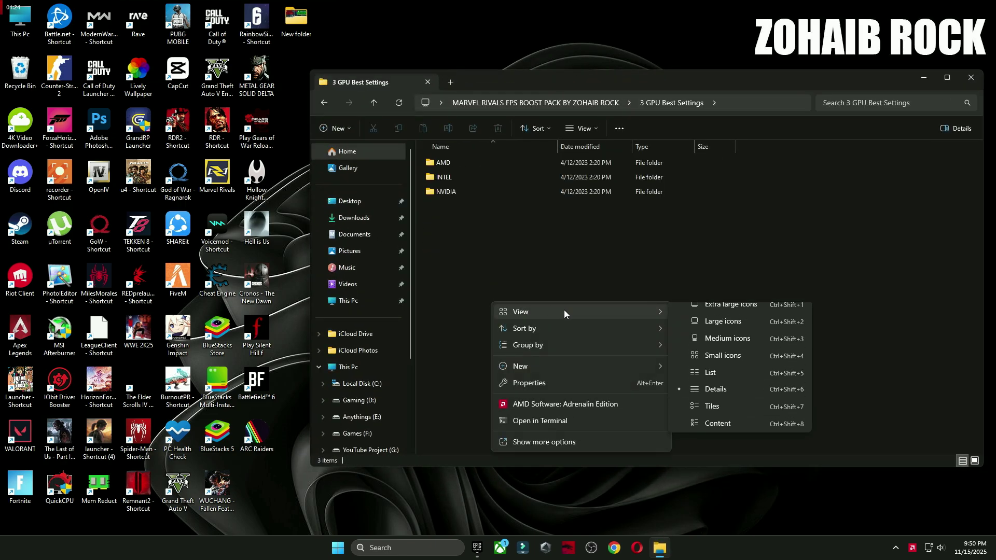
left_click(697, 306)
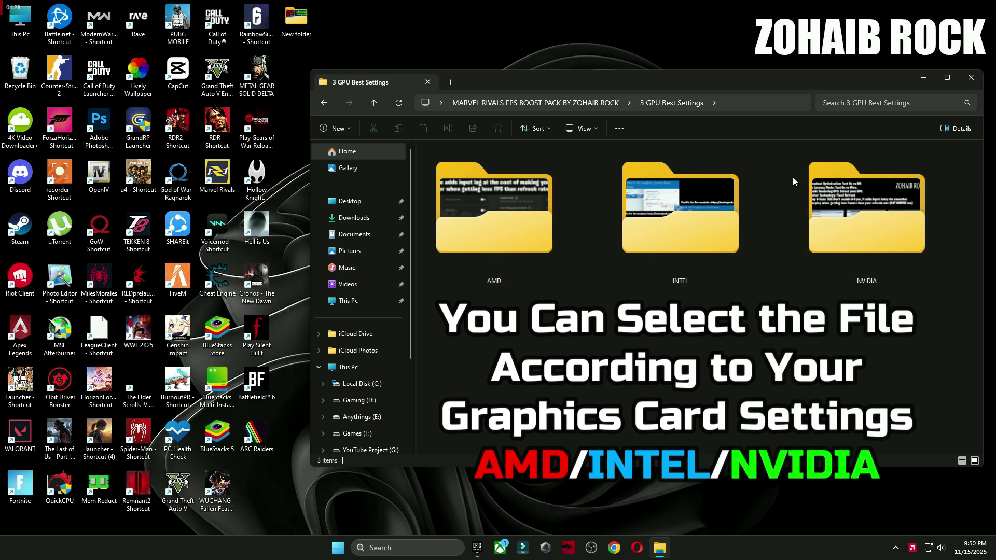
View the NVIDIA Settings (Manage 3D Settings) image in the NVIDIA folder and close it
double_click(839, 214)
left_click(459, 194)
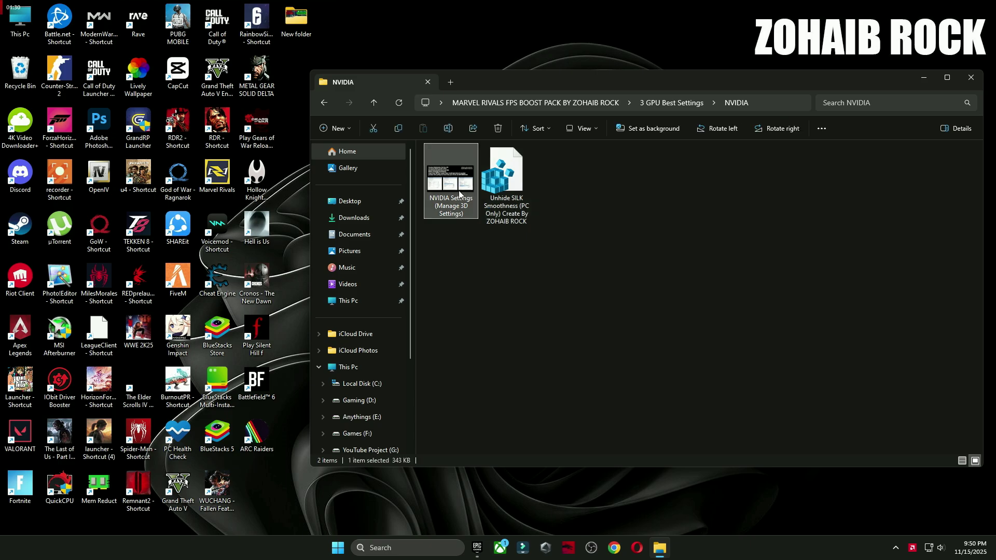
double_click(459, 195)
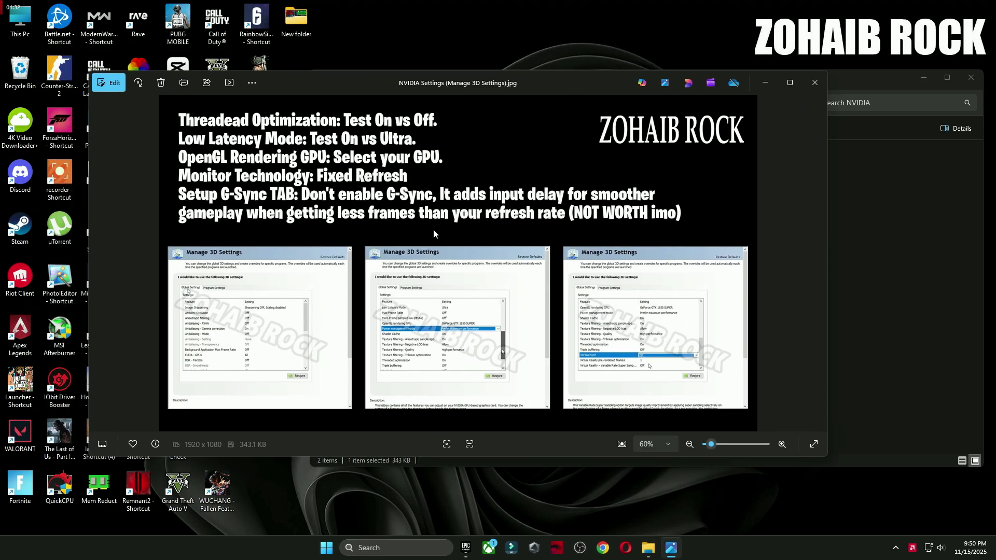
left_click(814, 82)
View the Intel Graphics Command Center and Intel HD Graphics Control Panel images in the INTEL folder, and close the viewer
key("alt+Left")
double_click(643, 223)
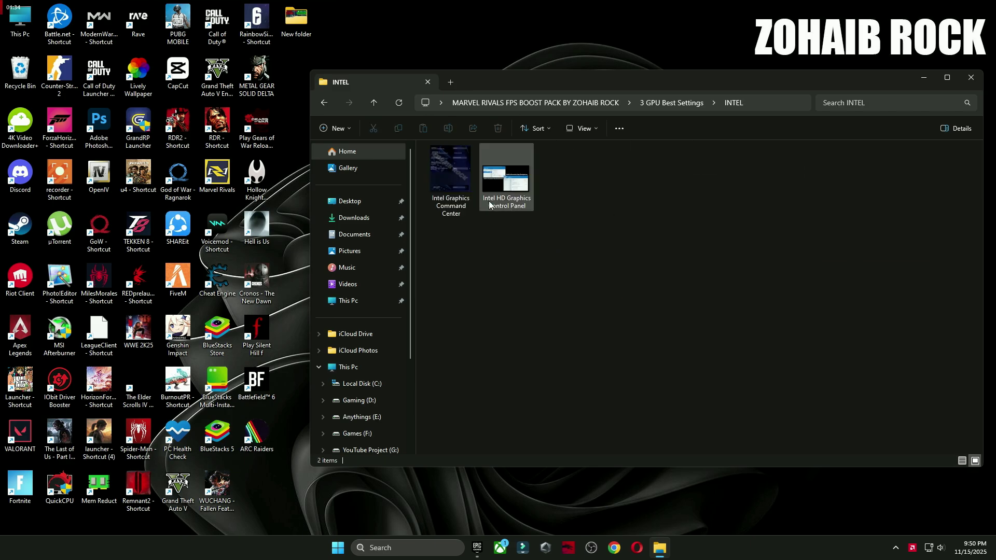
double_click(468, 189)
key("Right")
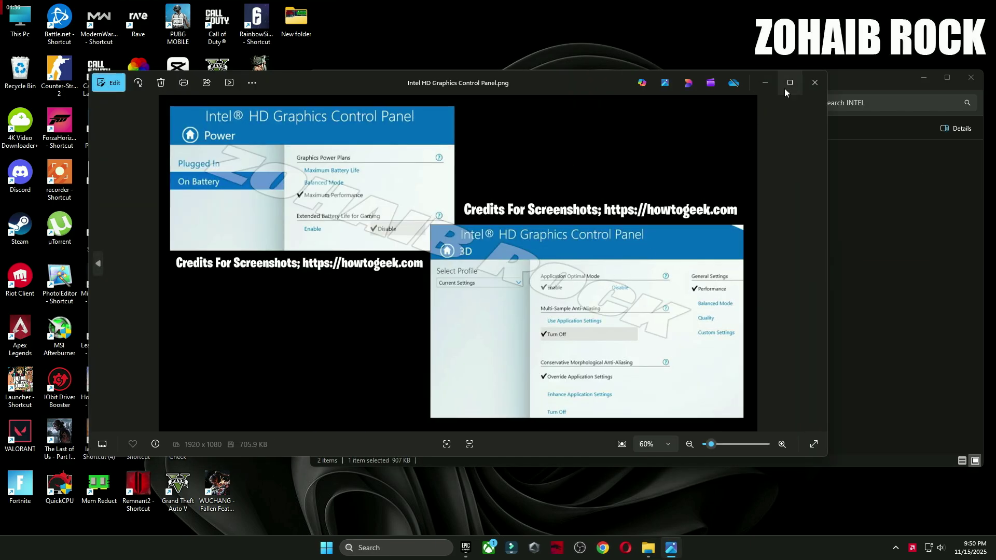
left_click(815, 82)
Browse the settings images in the AMD folder, ending on AMD ADVANCE SETTING 1
key("BackSpace")
double_click(482, 203)
double_click(449, 185)
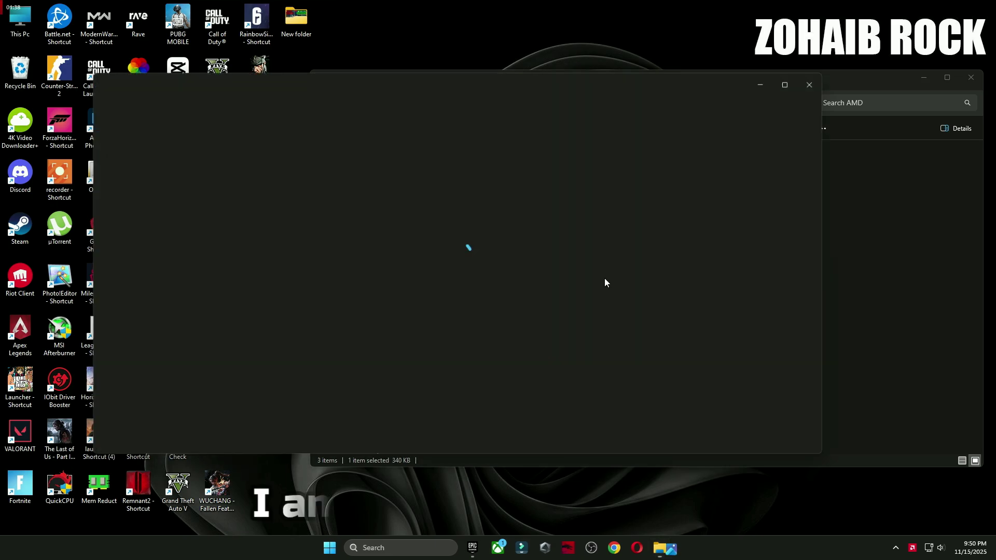
key("Right")
key("Left")
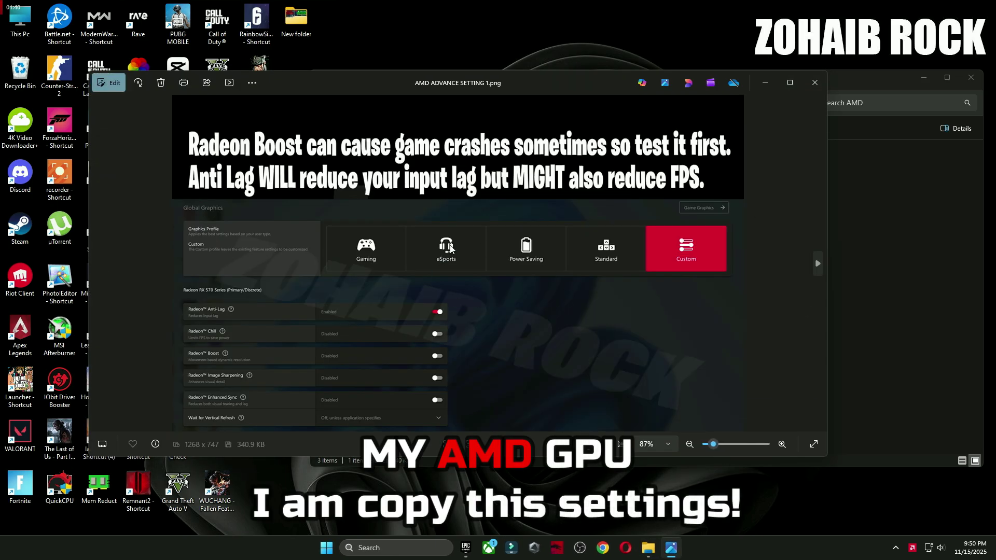
Minimize the file window, open AMD Software: Adrenalin Edition from the desktop, and close the settings image
left_click(919, 87)
right_click(875, 243)
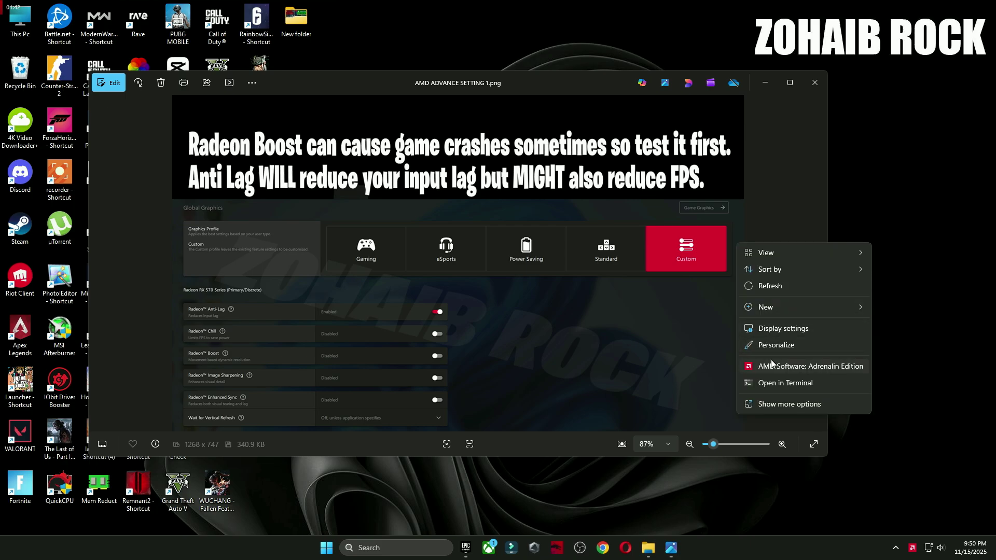
left_click(803, 363)
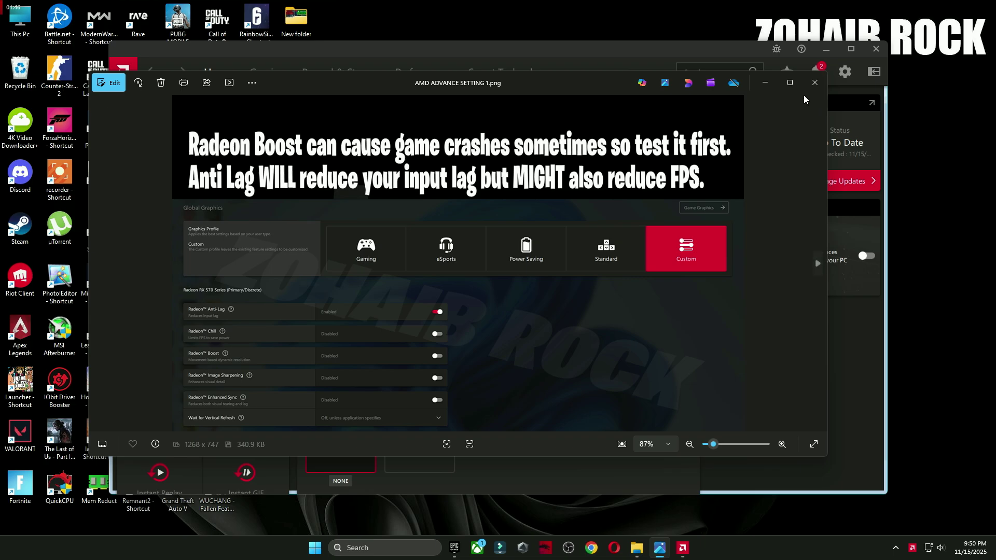
left_click(815, 83)
left_click_drag(683, 71, 758, 69)
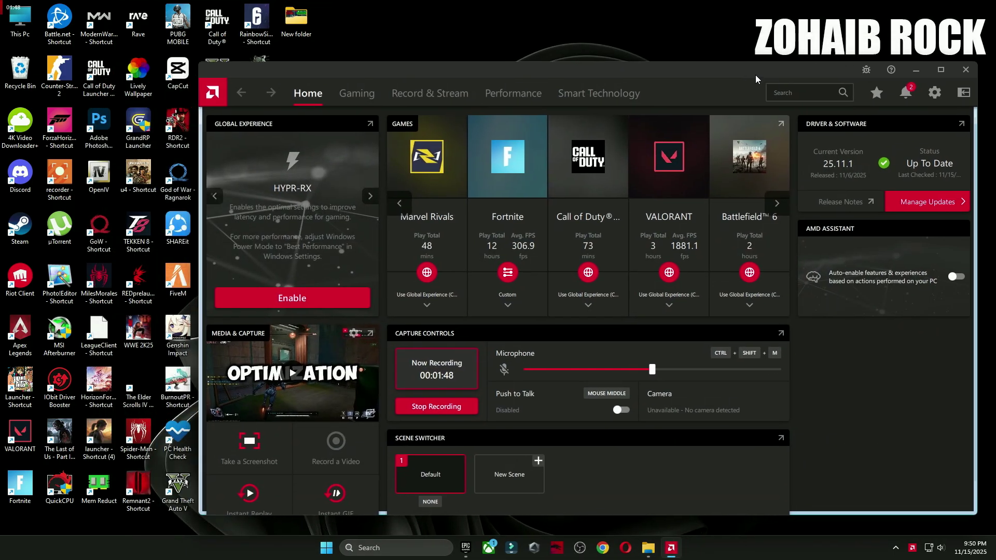
Review the global gaming graphics options, from the Custom profile and Radeon features through to Reset Shader Cache
left_click(353, 94)
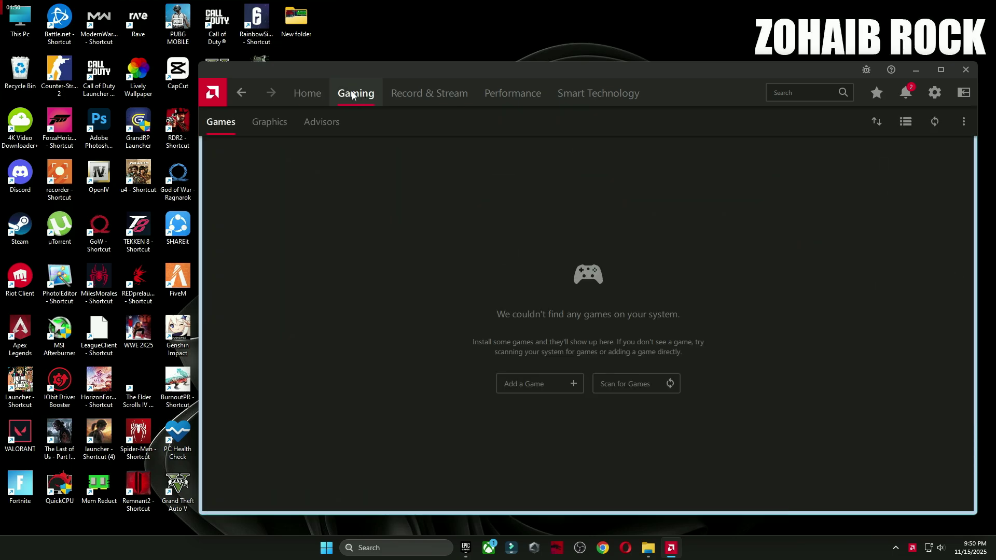
left_click(272, 124)
scroll(454, 332, "down", 1)
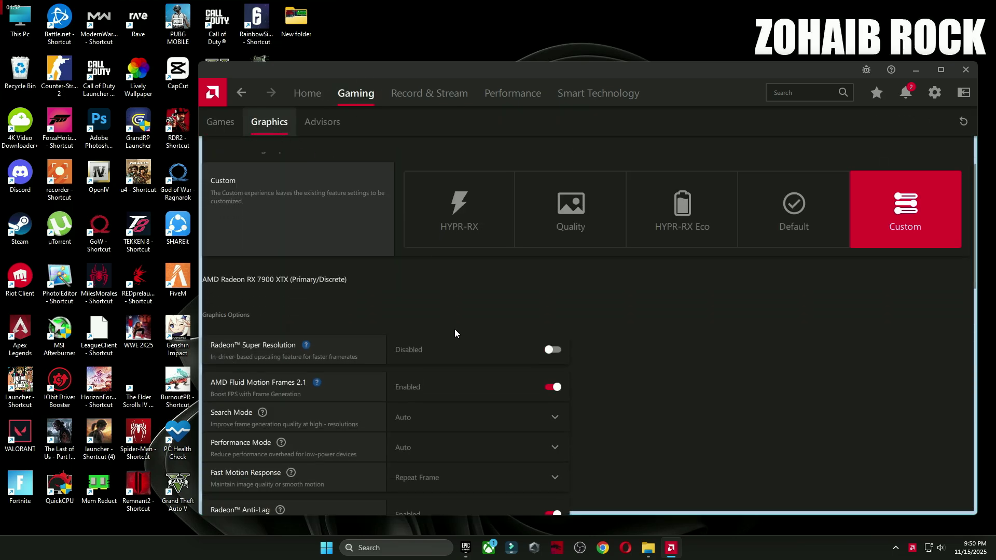
scroll(454, 333, "down", 2)
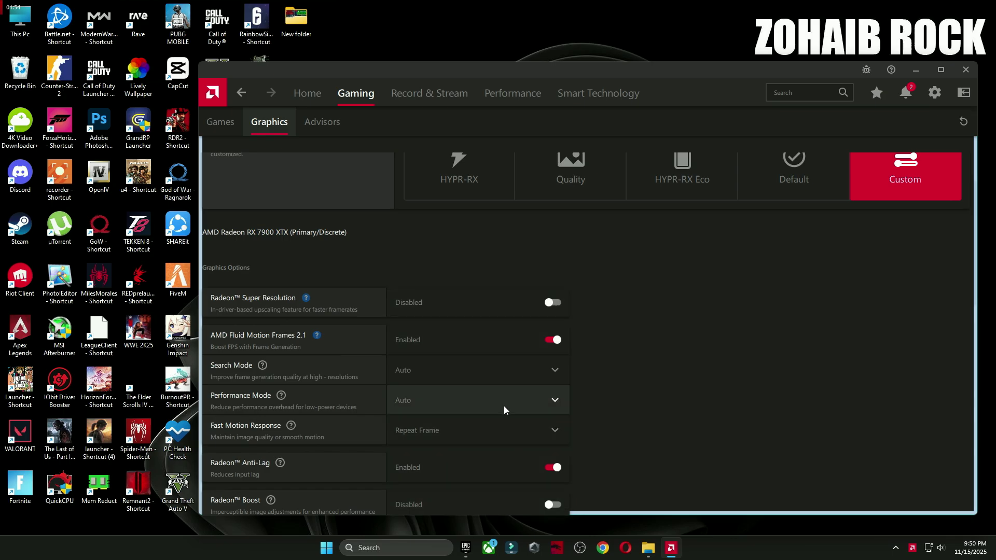
scroll(506, 406, "down", 1)
scroll(490, 456, "down", 1)
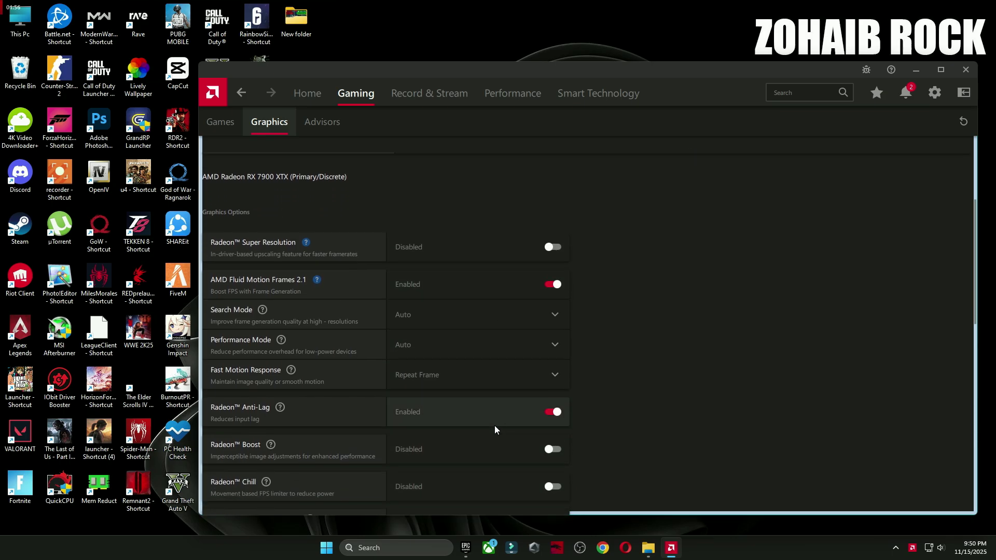
scroll(633, 383, "down", 1)
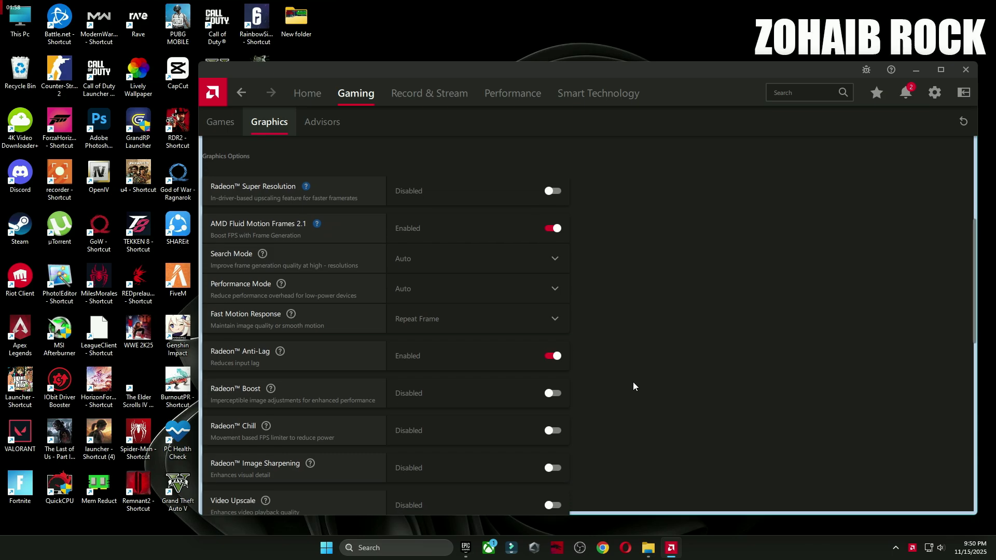
scroll(694, 348, "down", 1)
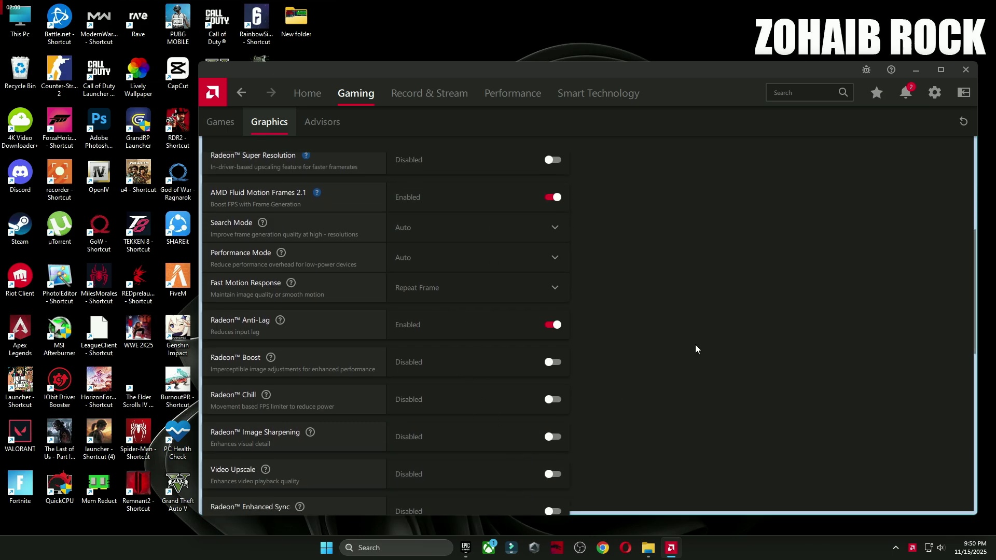
scroll(695, 345, "down", 1)
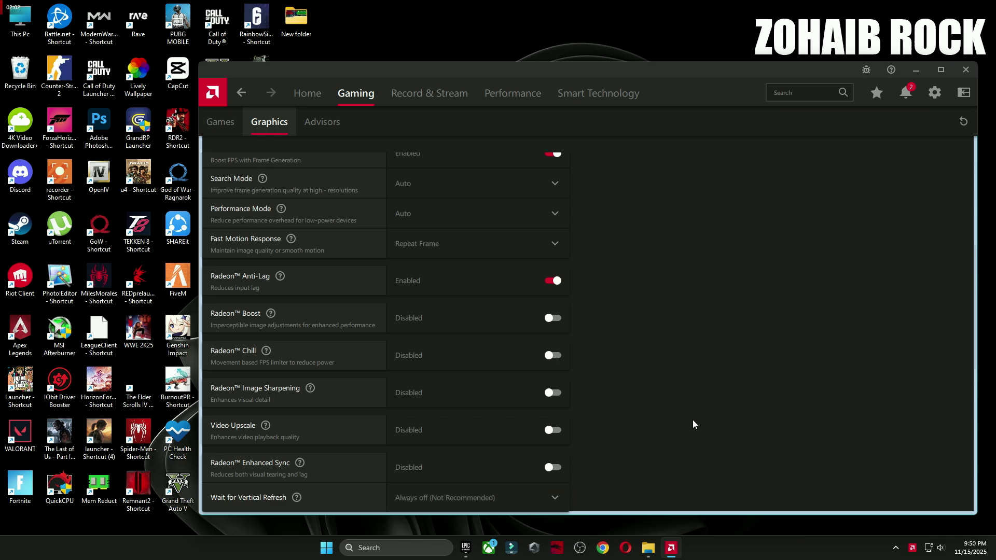
scroll(685, 418, "down", 2)
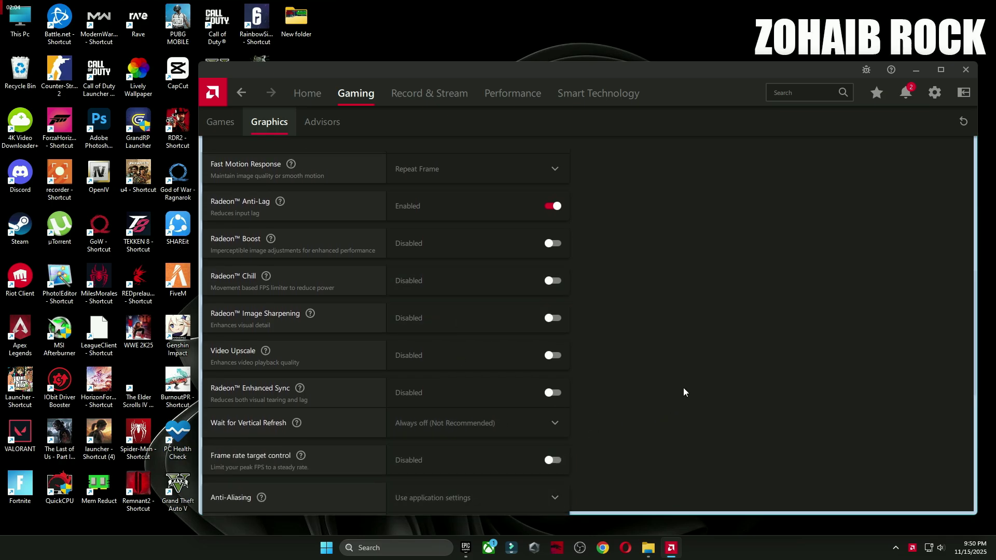
scroll(683, 387, "down", 2)
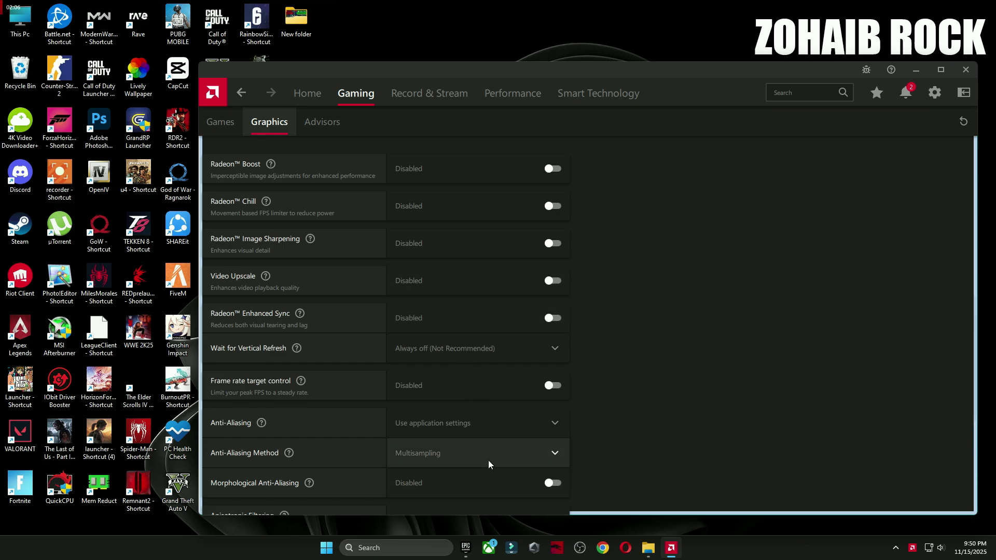
scroll(684, 383, "down", 1)
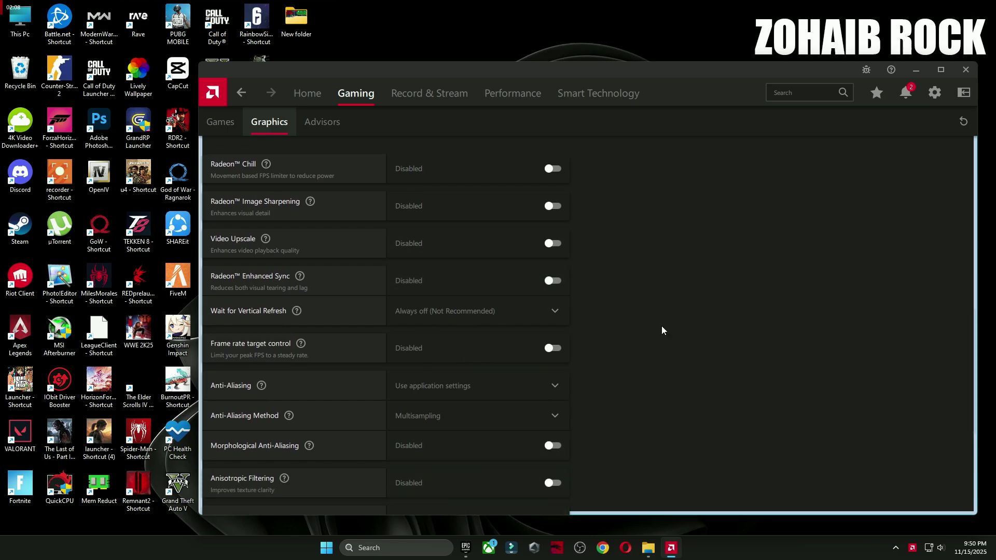
scroll(660, 330, "down", 3)
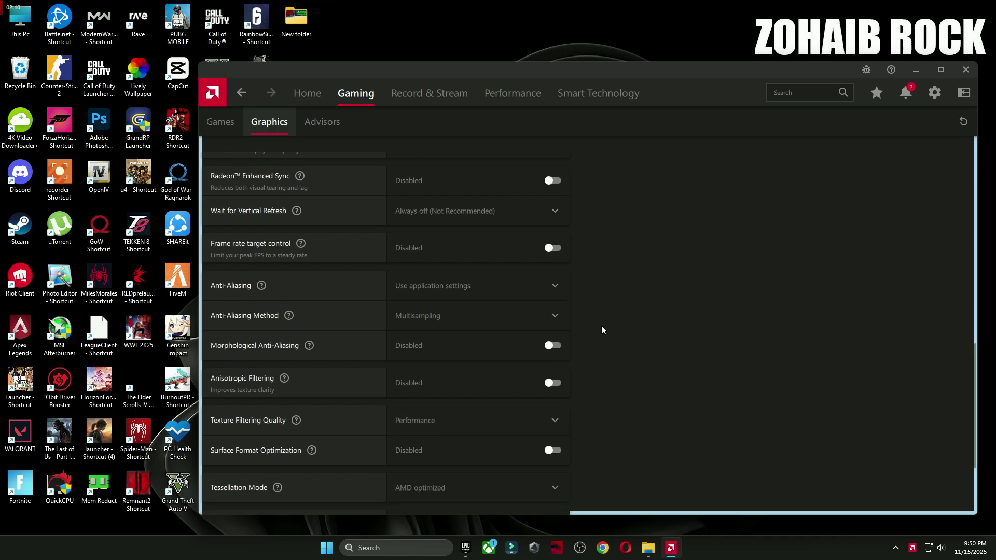
scroll(601, 330, "down", 1)
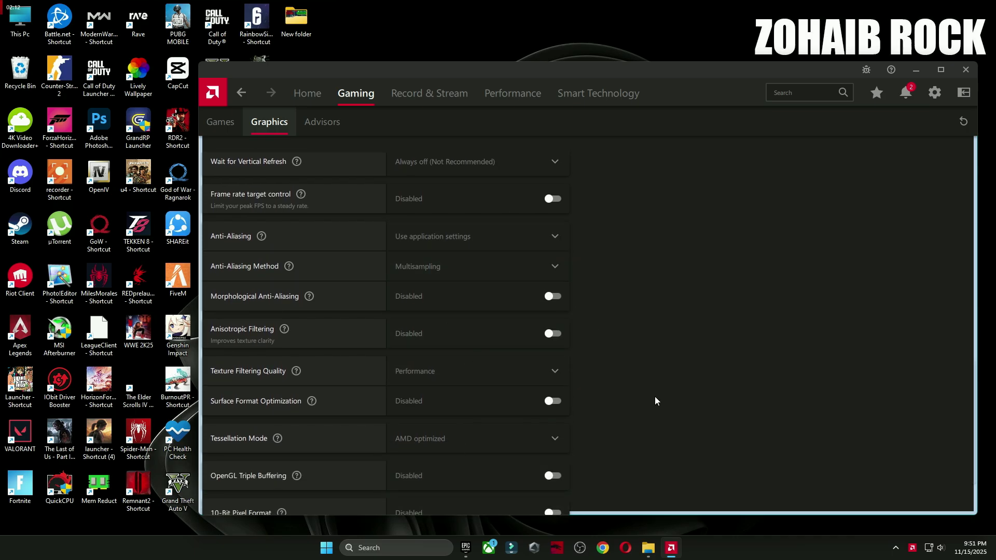
scroll(659, 394, "down", 2)
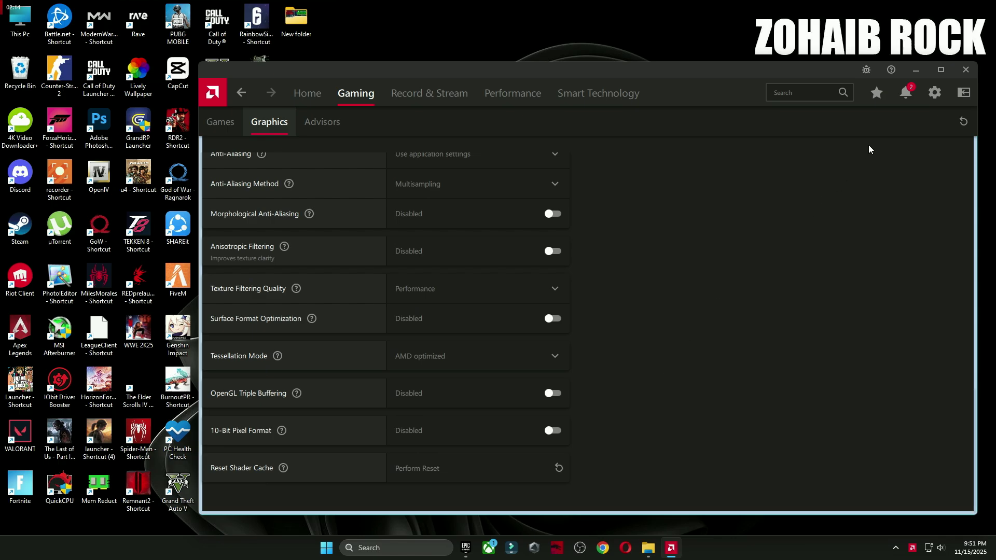
Review the Display settings, turning on Custom Color to inspect its color controls and toggling it again when finished
left_click(935, 92)
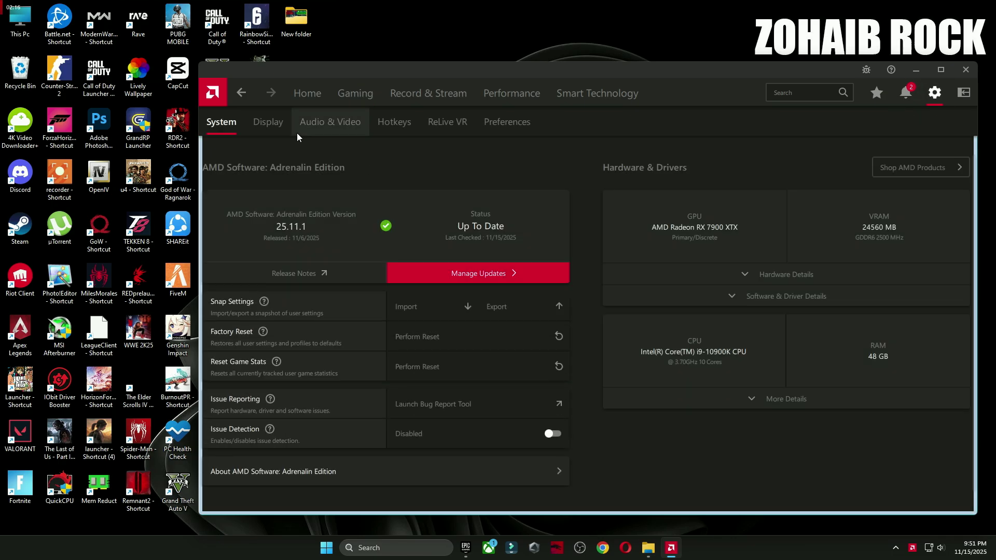
left_click(280, 119)
left_click(952, 295)
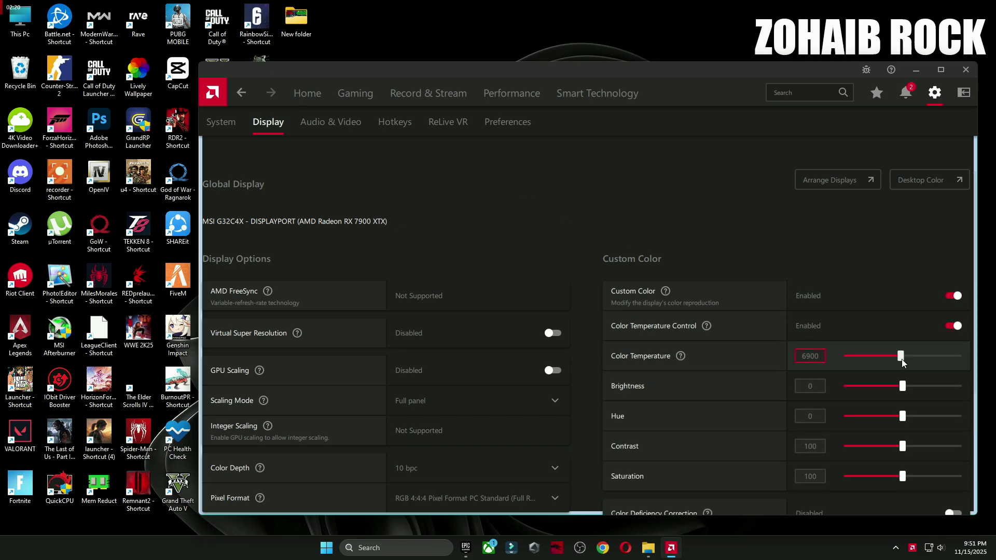
scroll(583, 283, "down", 4)
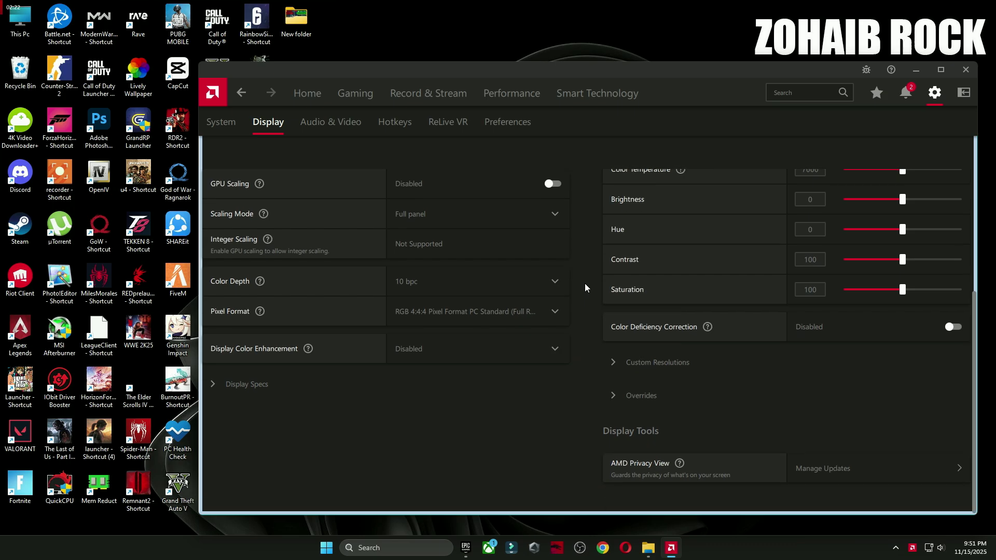
scroll(584, 283, "up", 1)
scroll(584, 283, "up", 4)
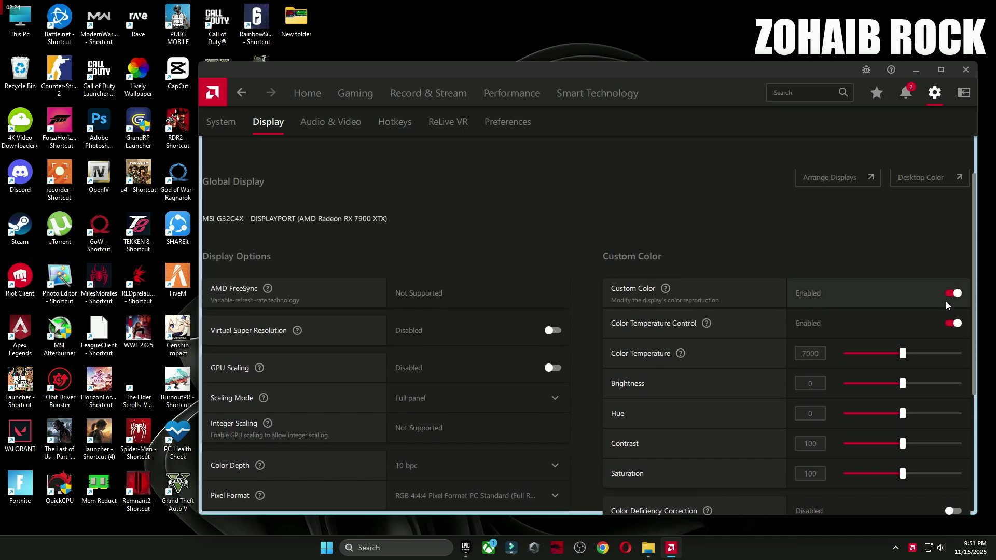
left_click(951, 293)
Check the installed AMD software versions in AMD Install Manager, and close it and AMD Software
left_click(308, 94)
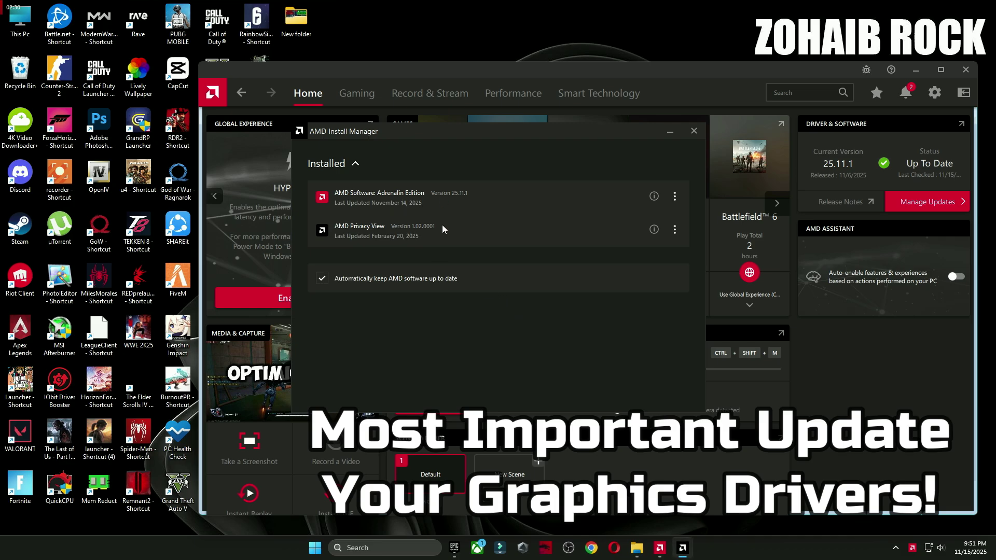
left_click(693, 131)
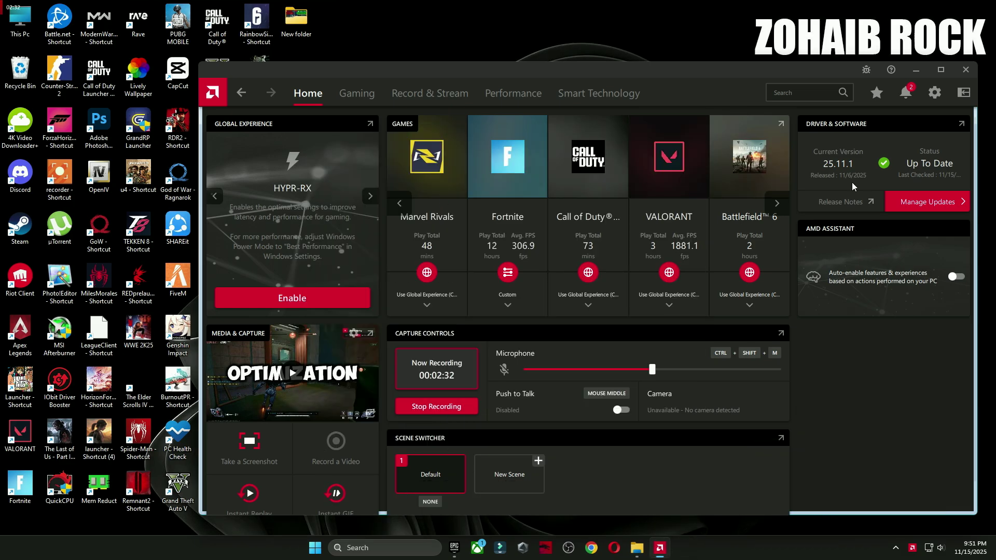
left_click(971, 73)
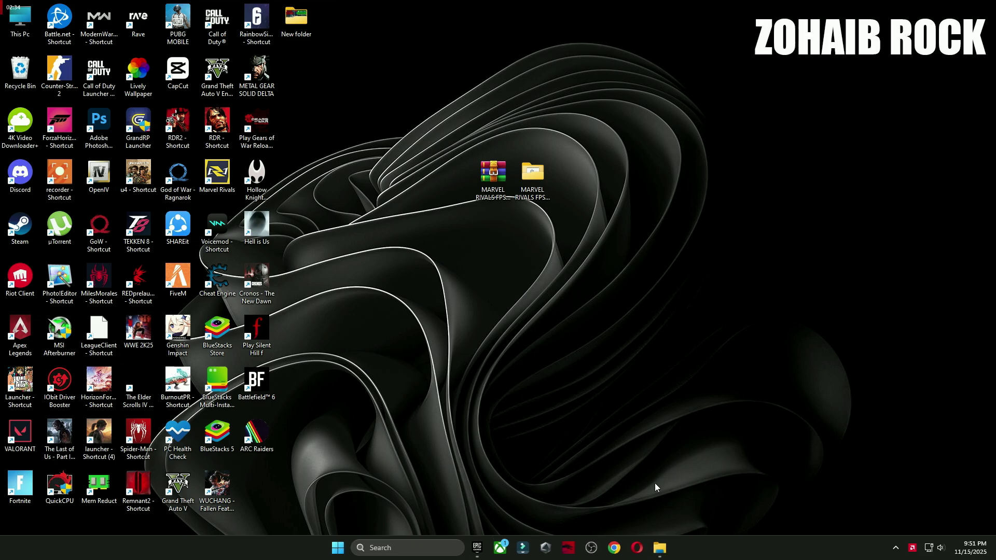
Return to the boost pack's main folder and launch Timer Resolution from the 4 Latency (Timer Resolution) folder
left_click(662, 548)
key("alt+Up")
key("alt+Up")
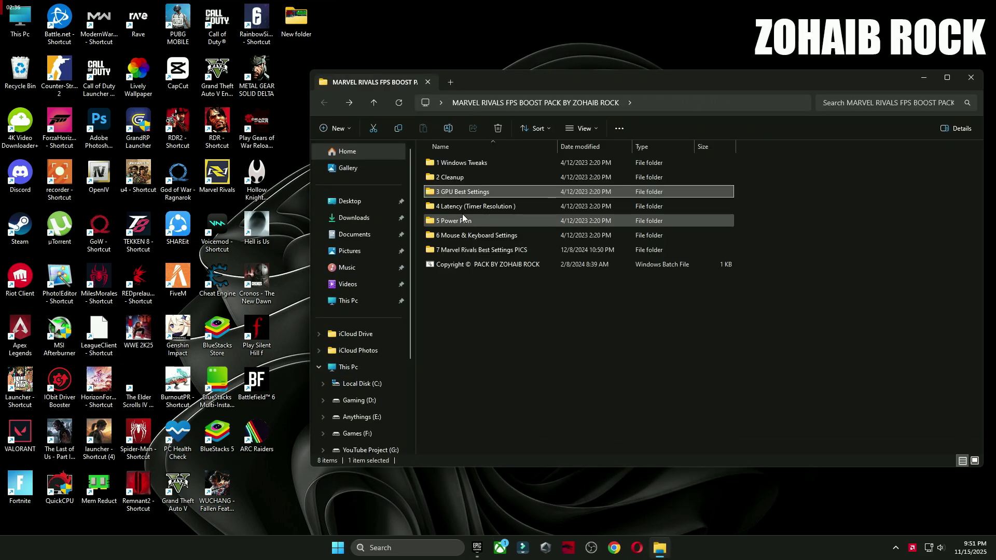
double_click(461, 210)
double_click(450, 164)
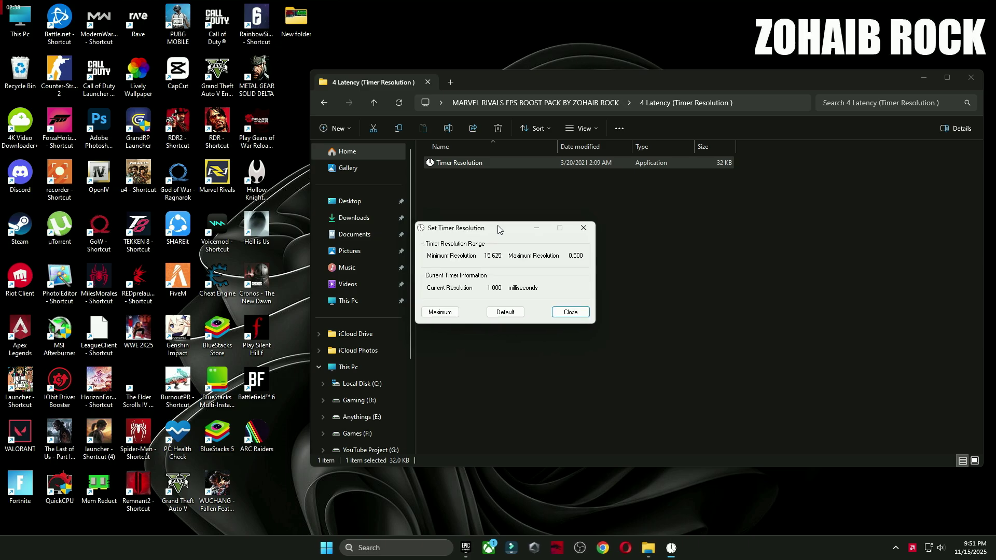
Set the timer resolution to Maximum and minimize the Set Timer Resolution window, leaving it running
double_click(653, 283)
left_click(663, 306)
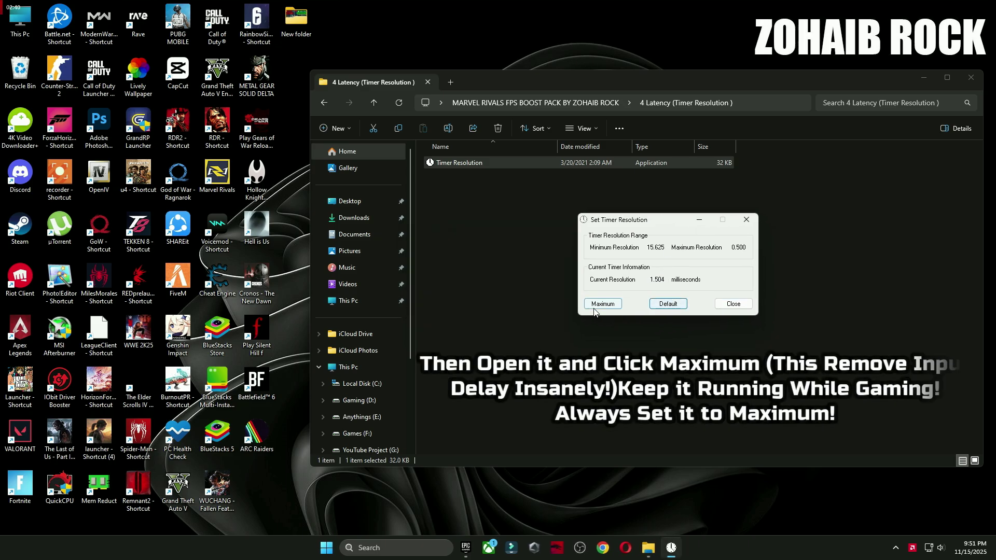
left_click(602, 305)
left_click(699, 220)
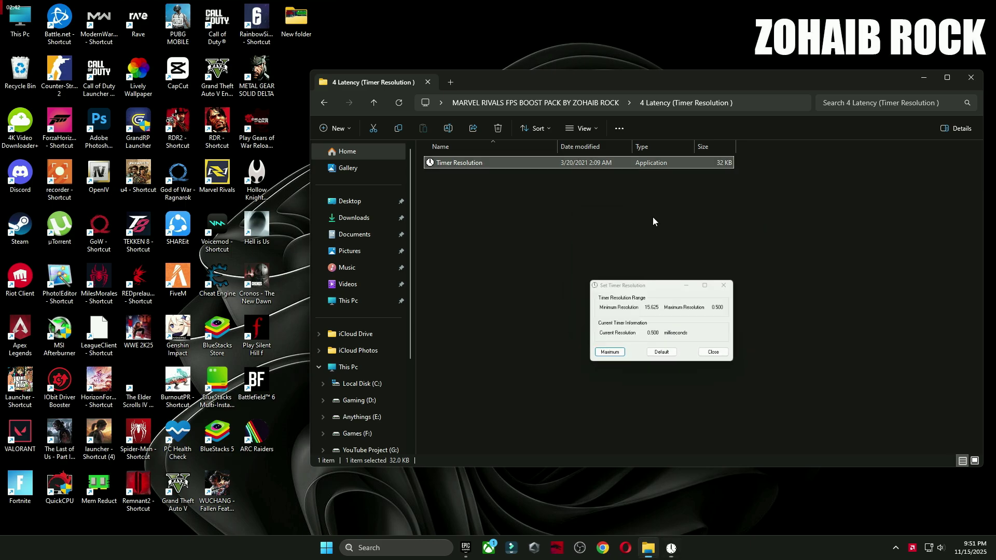
Open the x64bit folder inside the pack's 5 Power Plan > Quick-CPU folder
left_click(324, 102)
double_click(455, 221)
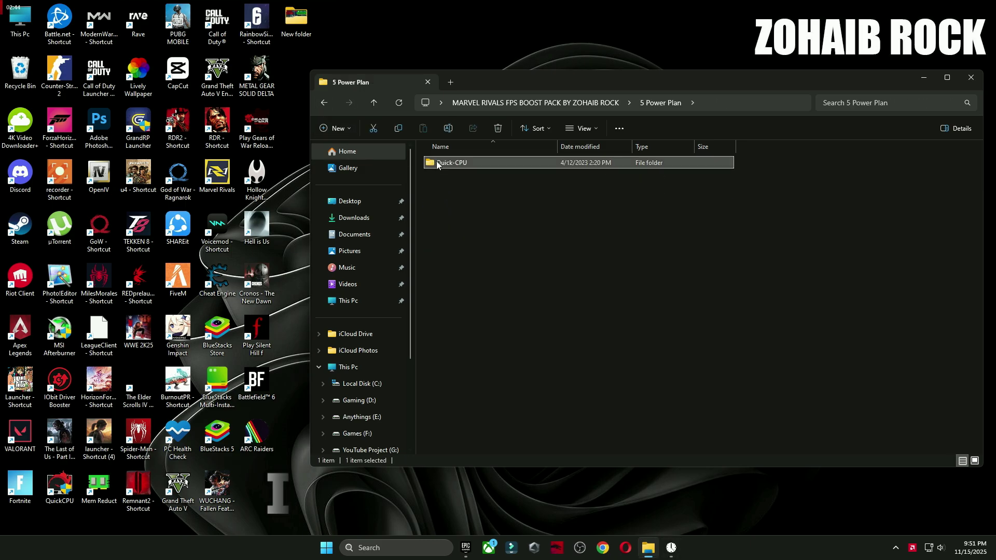
double_click(457, 162)
double_click(465, 177)
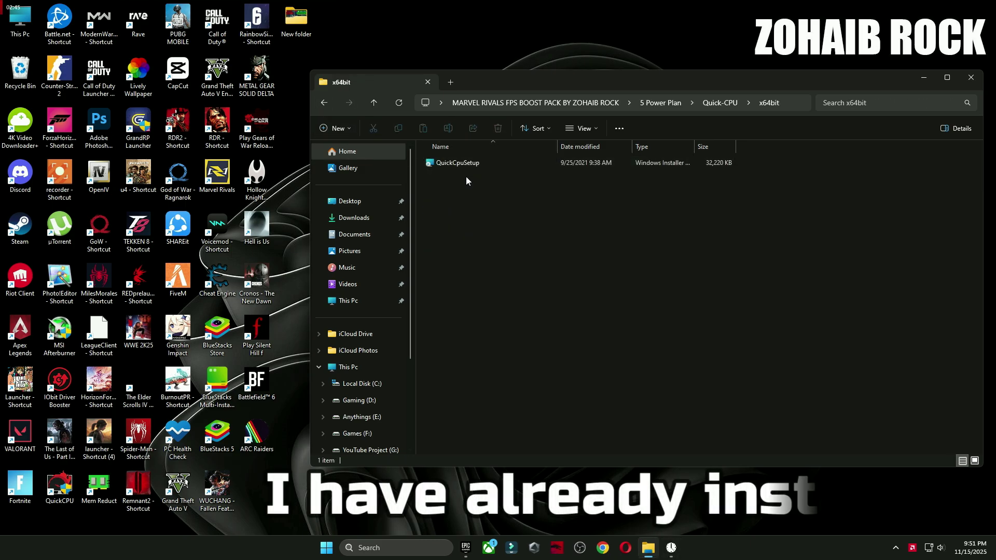
Launch Quick CPU from the desktop, put the x64bit folder away, and select the High performance power plan
double_click(61, 486)
left_click(505, 341)
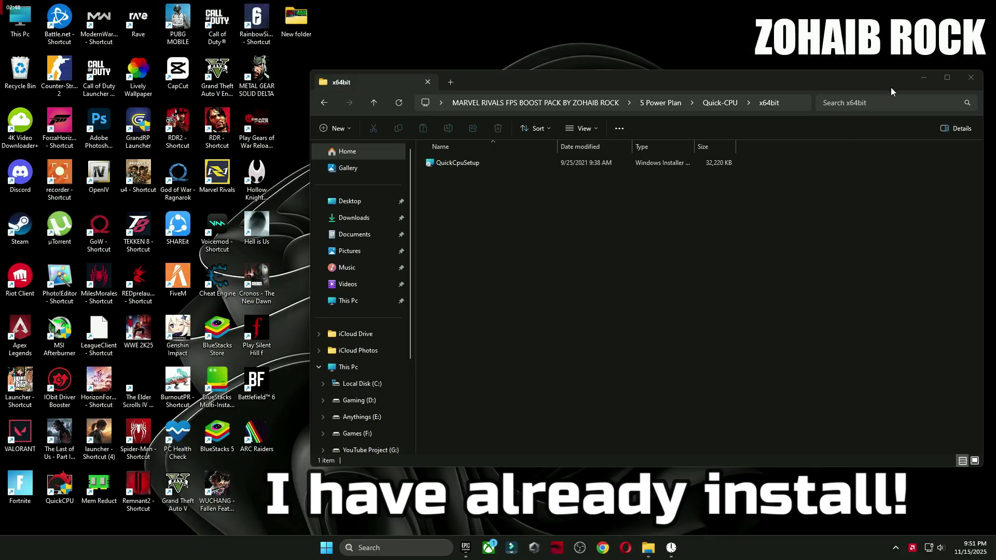
left_click(971, 78)
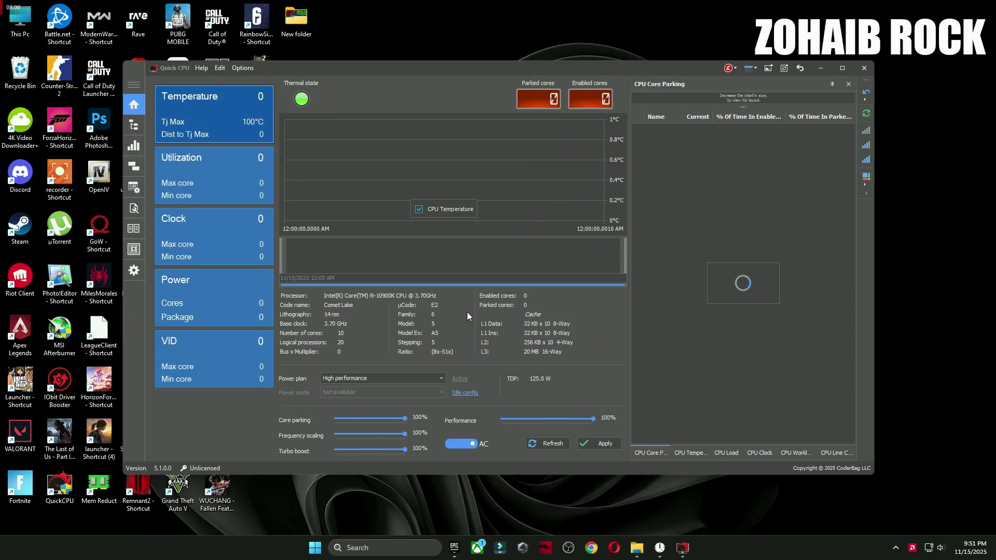
left_click(555, 315)
left_click(381, 377)
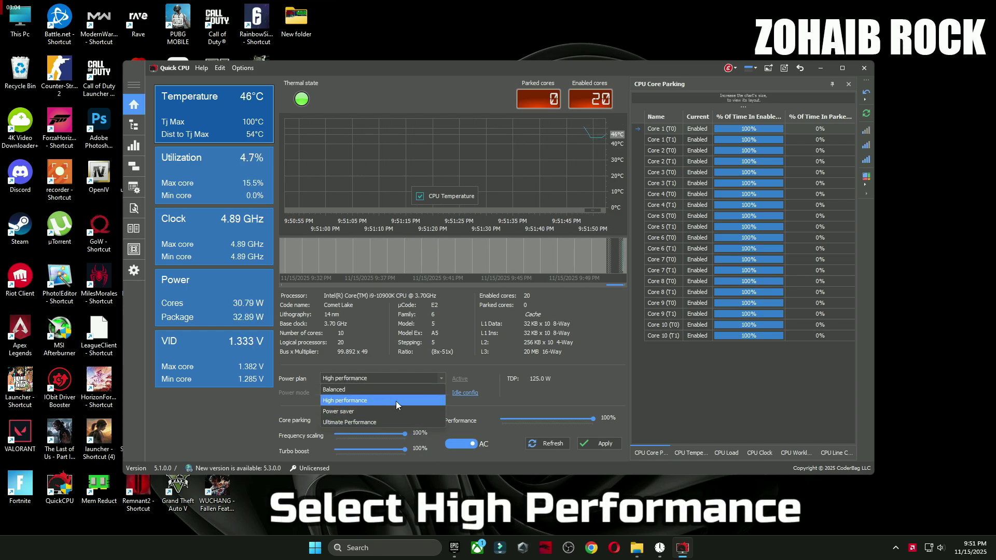
left_click(353, 400)
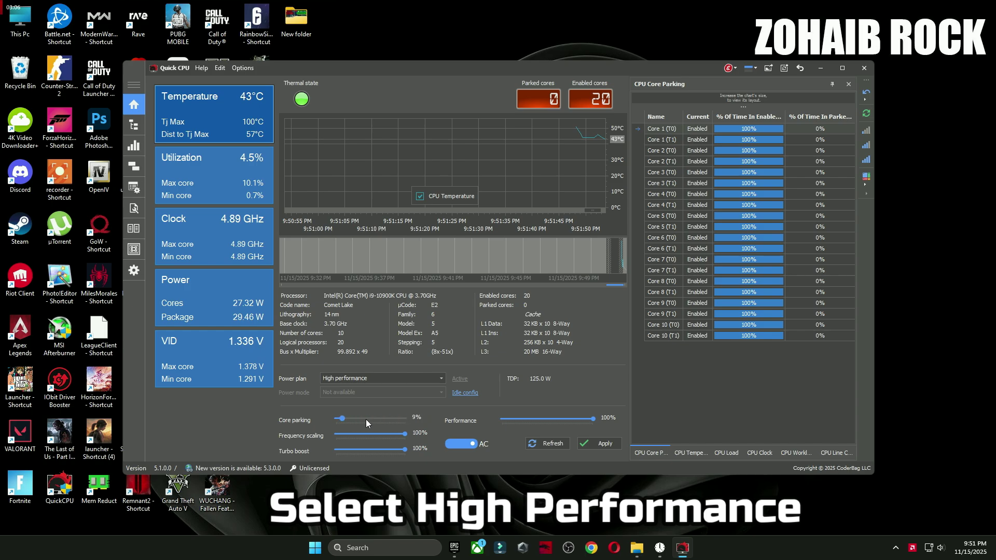
Set core parking, frequency scaling and turbo boost to 100%, apply the changes, and close Quick CPU
left_click_drag(366, 422, 415, 447)
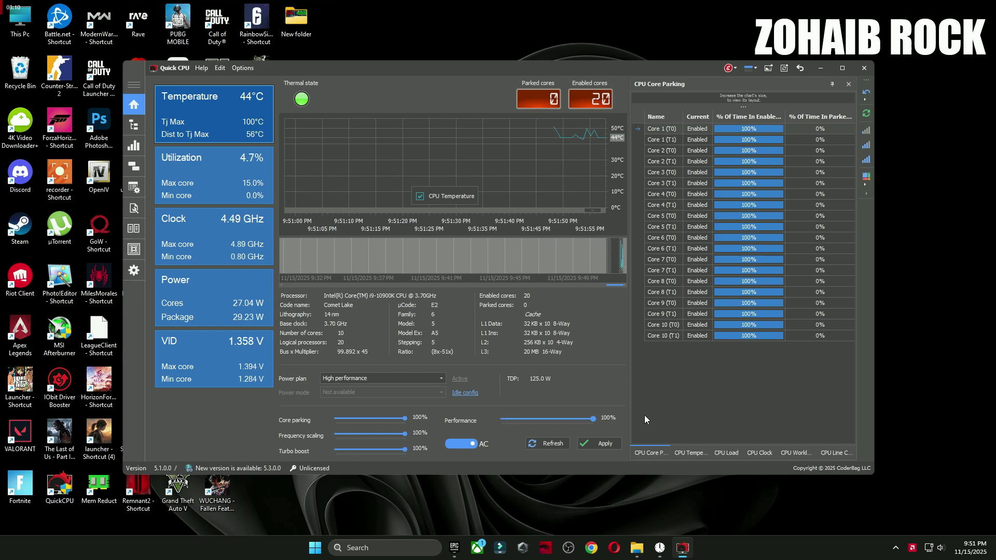
left_click(601, 444)
left_click(573, 313)
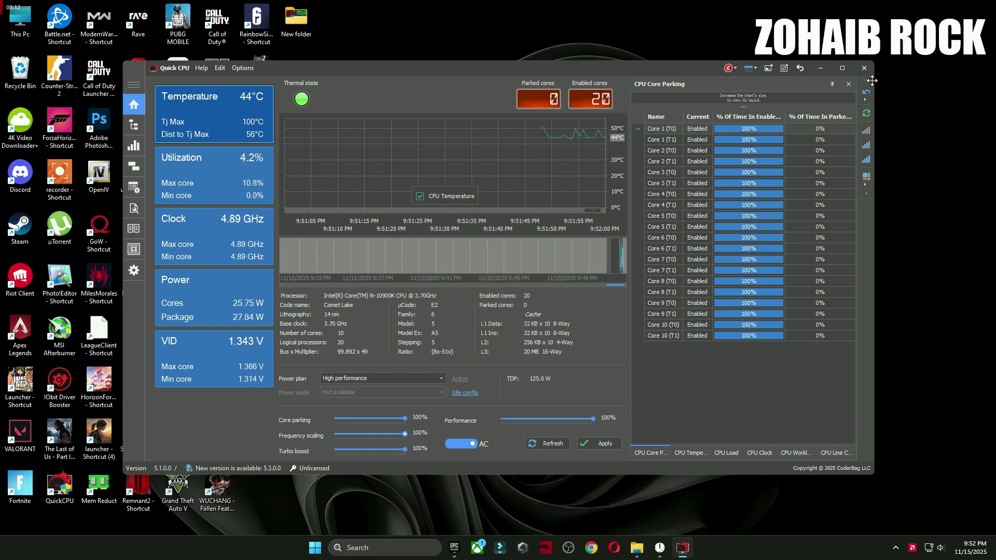
key("alt+F4")
Search Windows for the power plan settings, check which plan is selected in Power Options, and close the window
left_click(395, 548)
type("power")
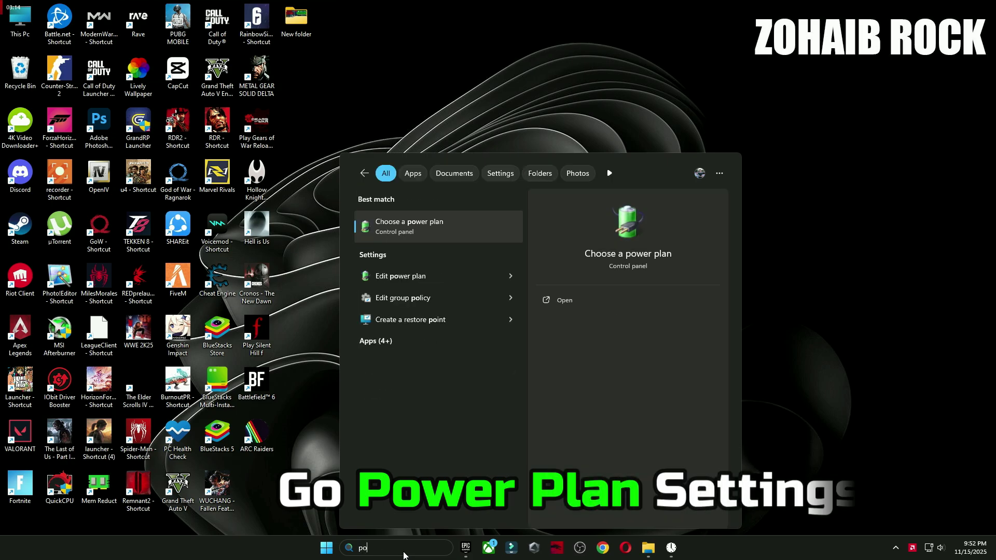
left_click(428, 225)
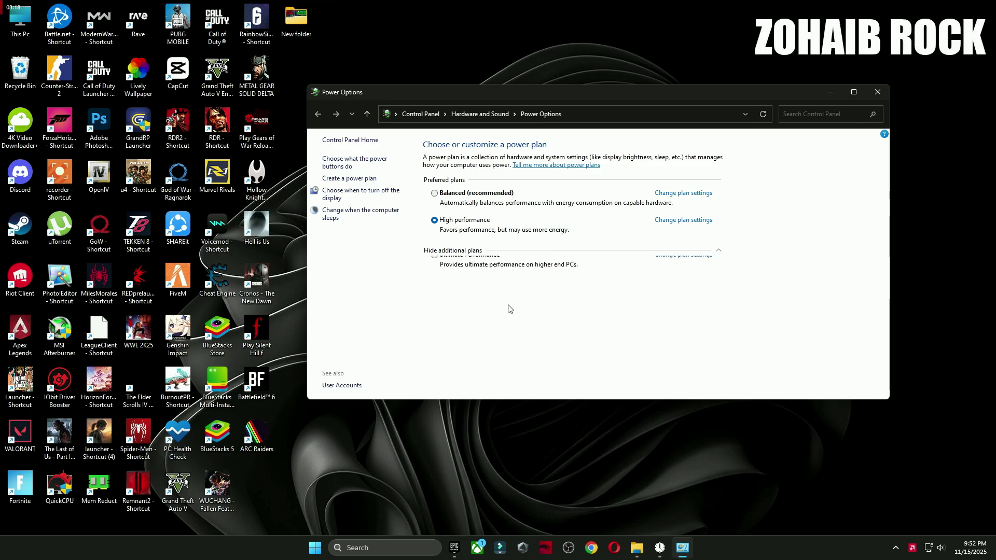
left_click(720, 251)
left_click(878, 91)
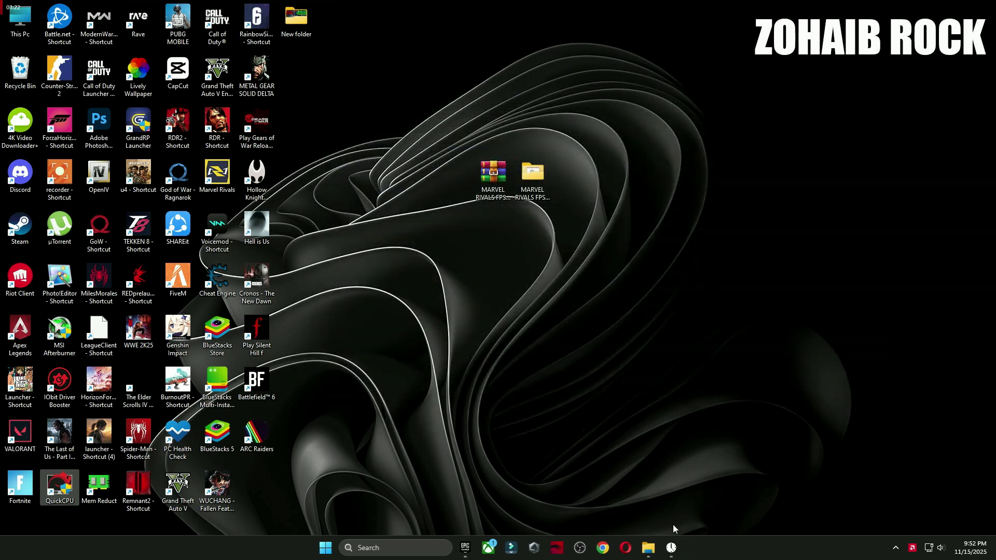
Return to the boost pack's main folder and open the 6 Mouse & Keyboard Settings folder
left_click(648, 547)
left_click(324, 103)
left_click(325, 104)
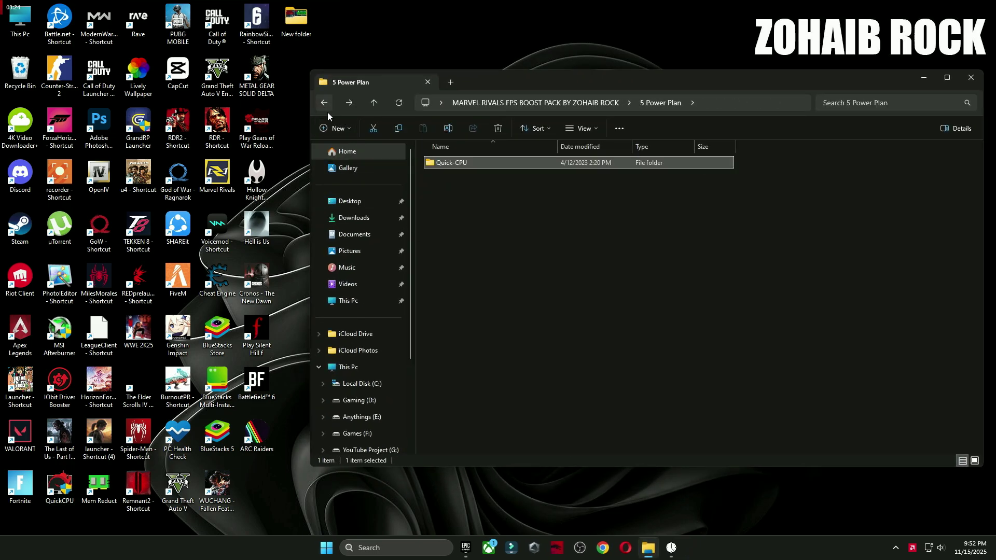
left_click(327, 102)
double_click(477, 235)
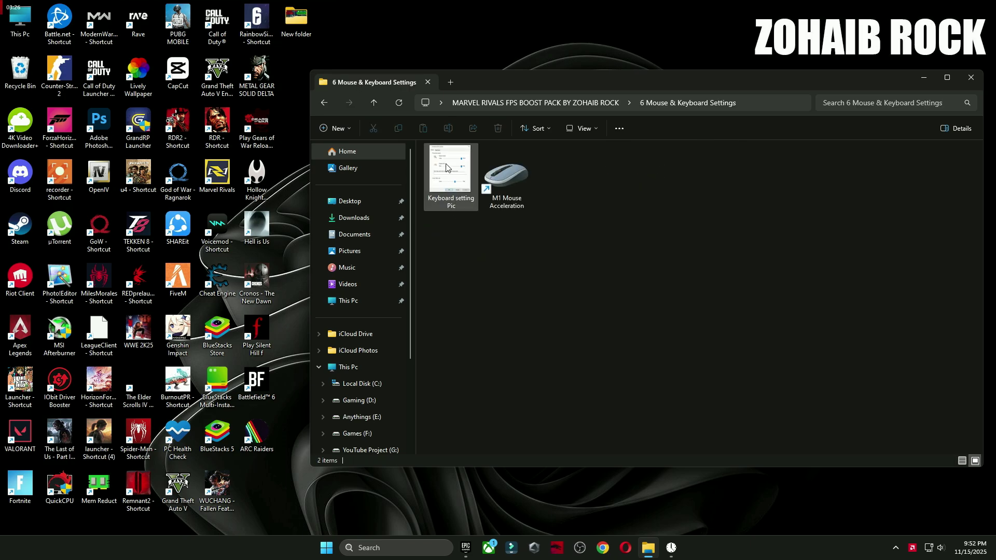
Open Mouse Properties through M1 Mouse Acceleration, review the pointer and button options, and confirm the dialog
left_click(512, 176)
left_click_drag(249, 113, 558, 121)
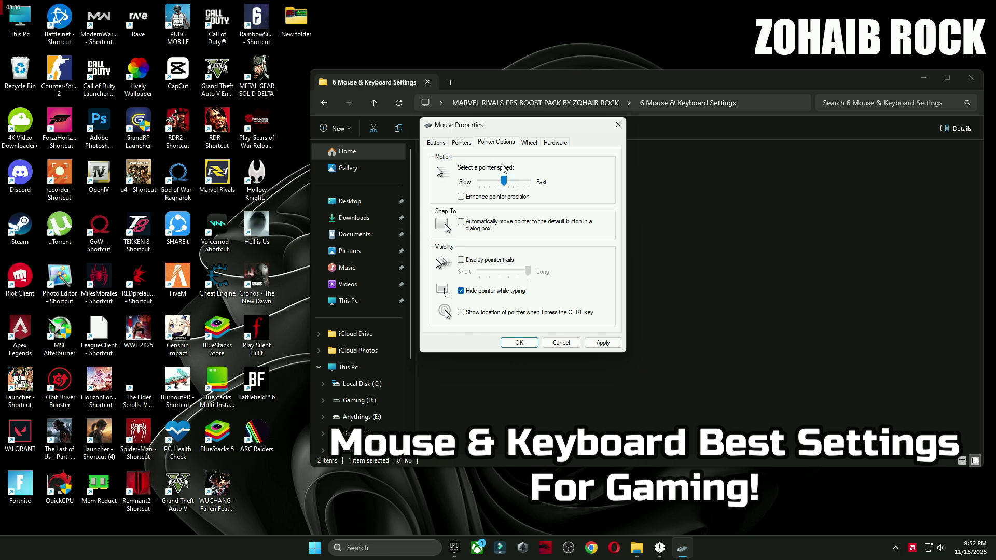
left_click(435, 142)
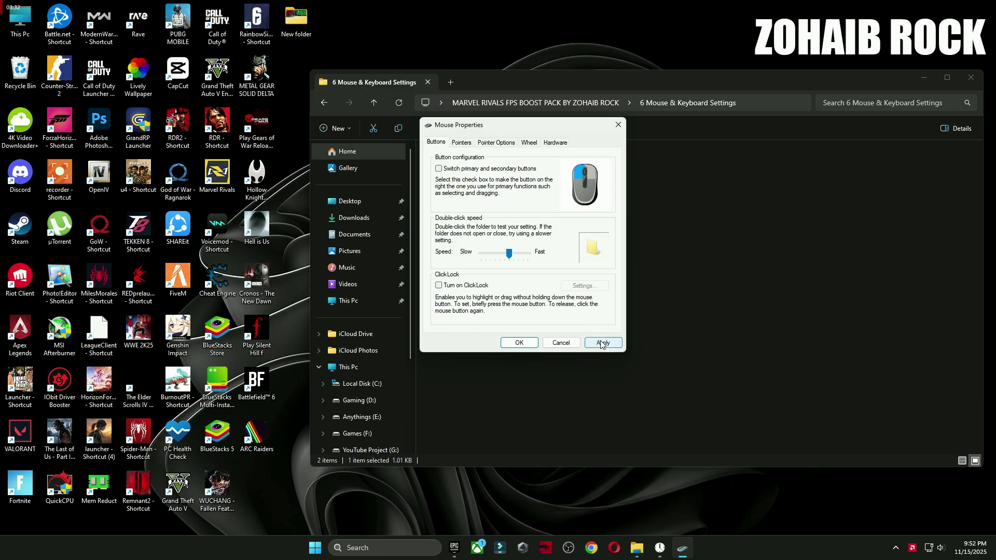
left_click(530, 342)
left_click(533, 253)
Compare the Keyboard setting Pic with the Windows Keyboard Properties placed beside it, and close both
double_click(449, 177)
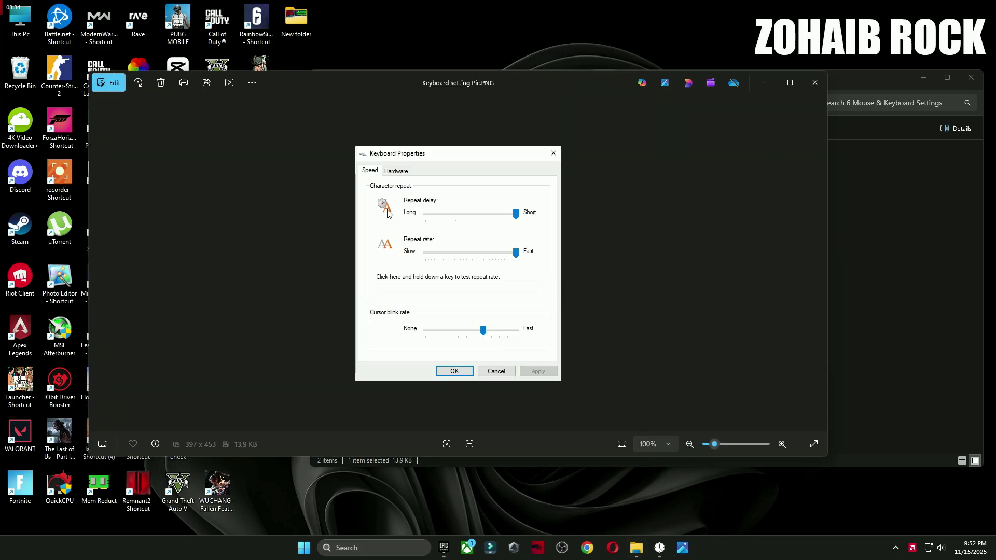
left_click(400, 544)
type("keyboard")
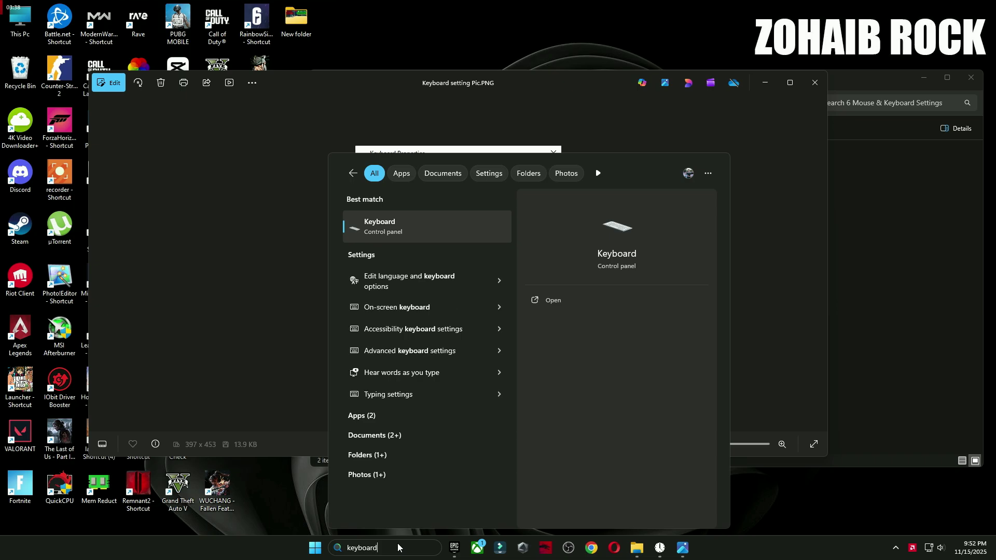
left_click(411, 225)
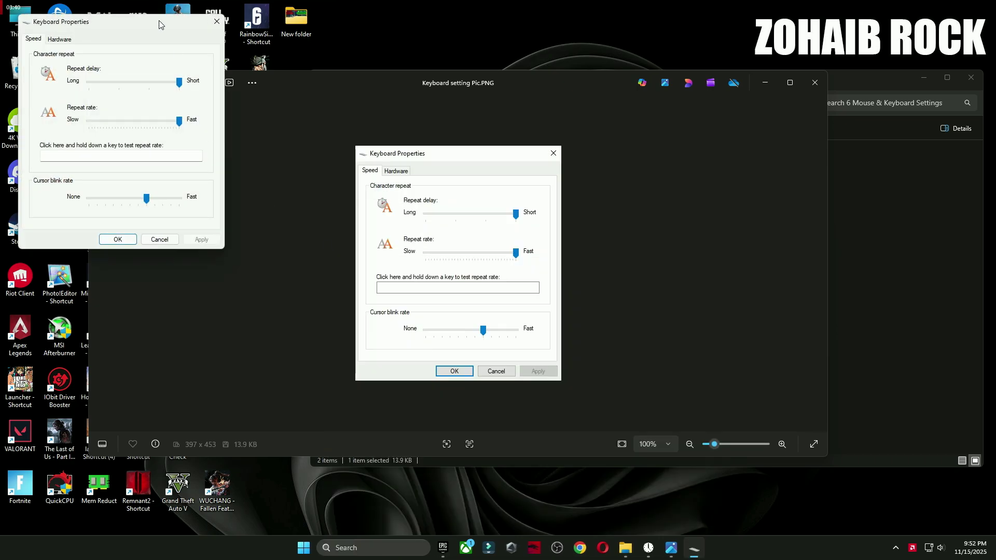
left_click_drag(159, 20, 708, 153)
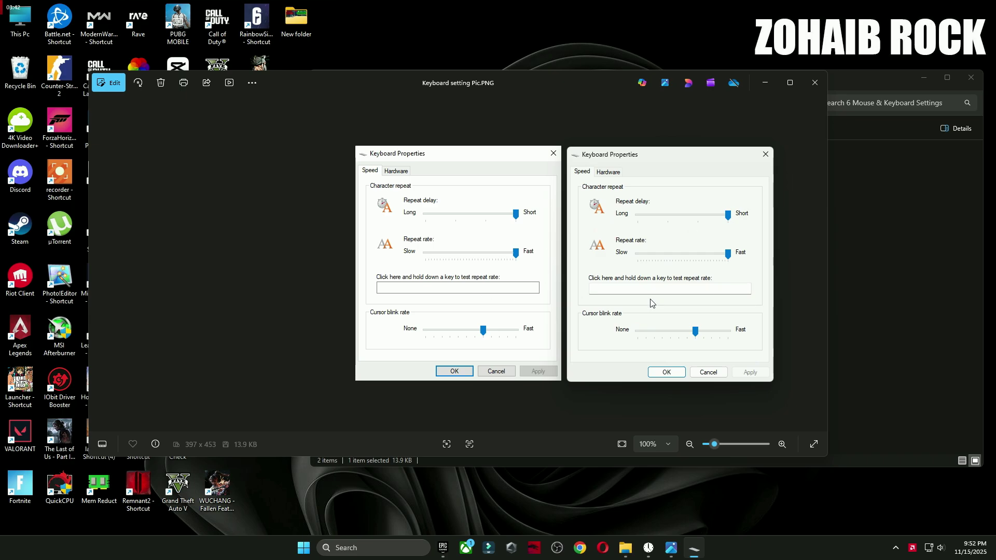
key("Escape")
left_click(815, 82)
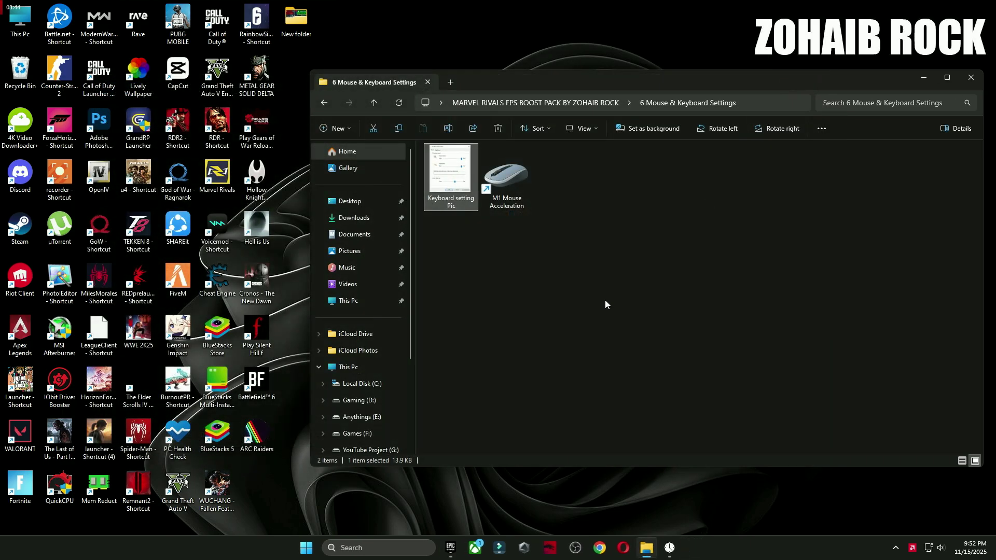
View the display and graphics settings pictures in the pack's 7 Marvel Rivals Best Settings PICS folder
key("BackSpace")
double_click(465, 251)
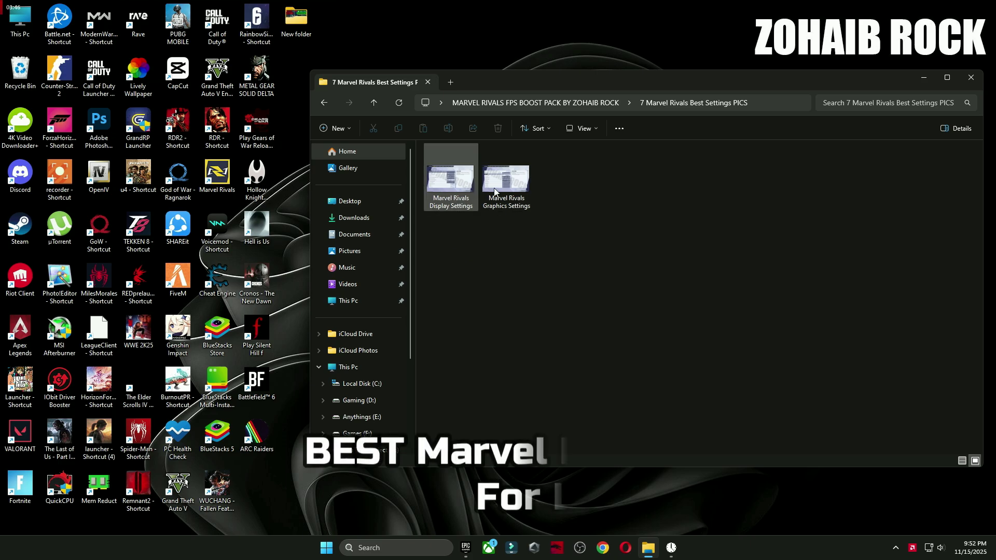
double_click(451, 186)
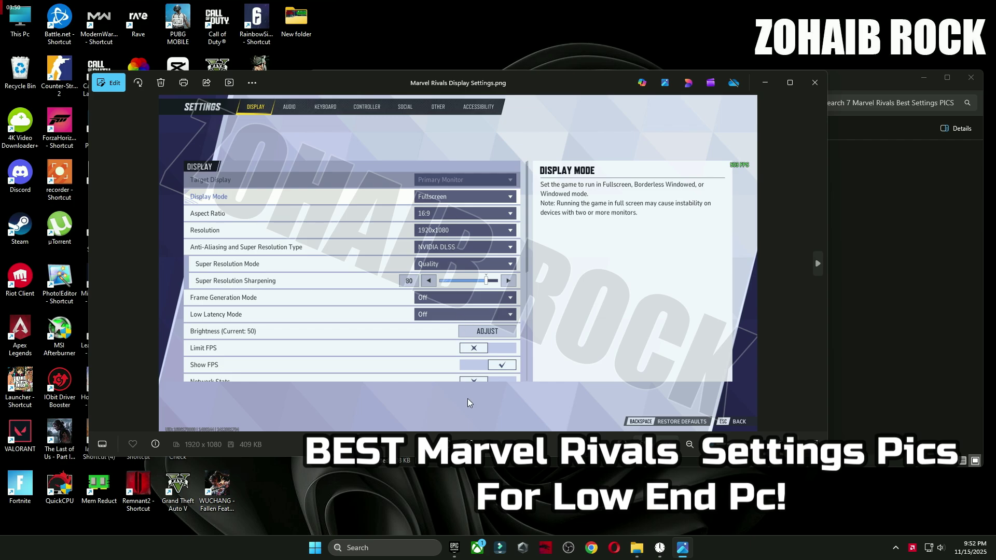
key("Right")
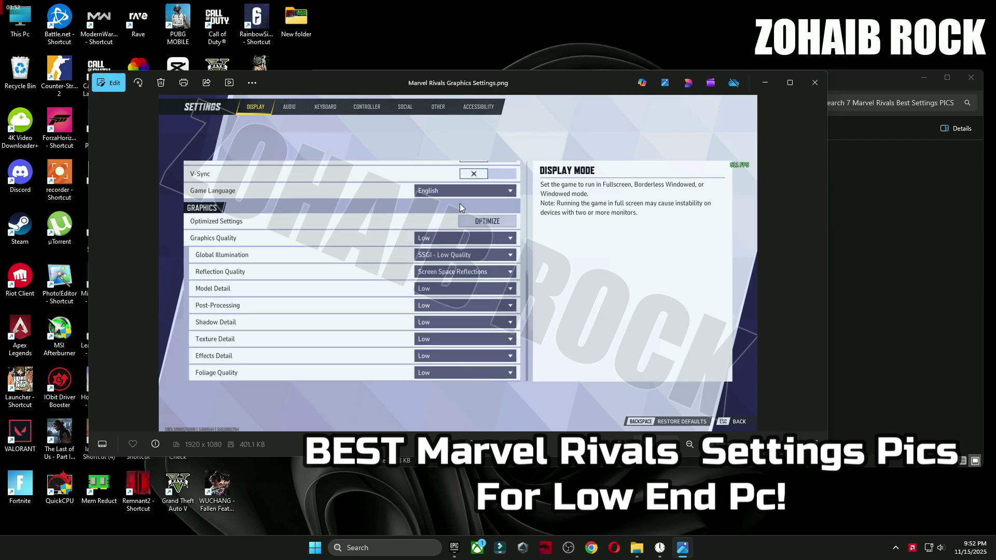
left_click(814, 83)
Close the boost pack folder and open the Game Mode page in the Gaming section of Windows Settings
left_click(971, 77)
left_click(338, 548)
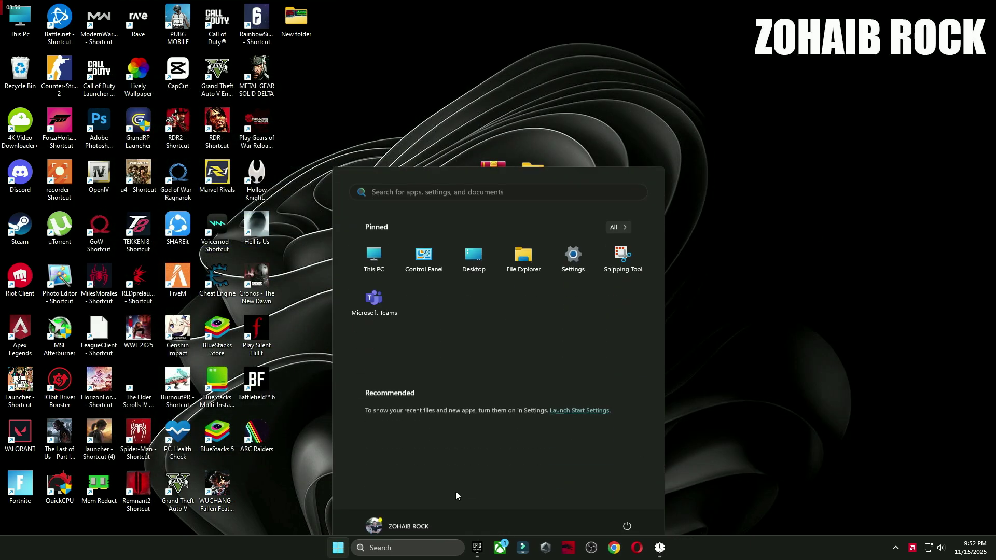
left_click(567, 246)
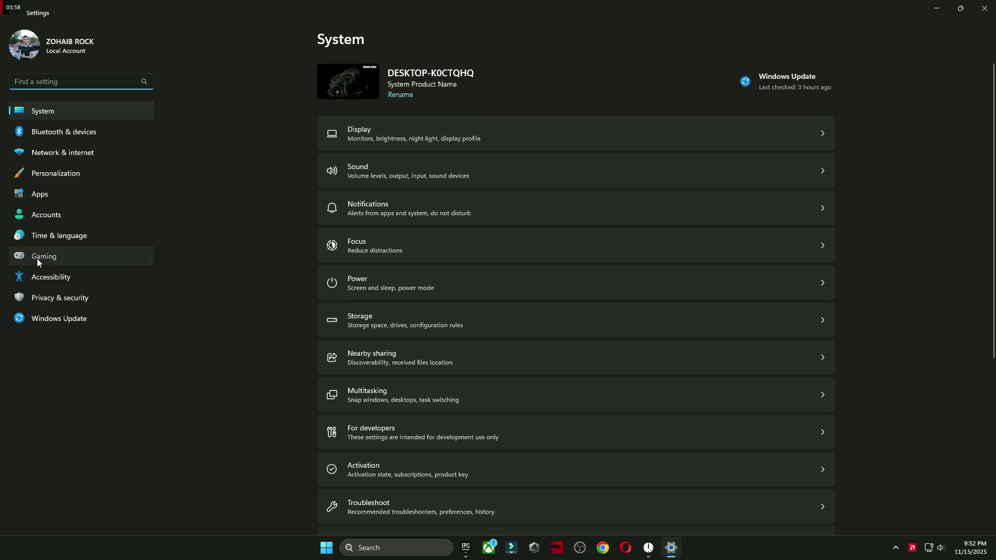
left_click(37, 256)
left_click(367, 157)
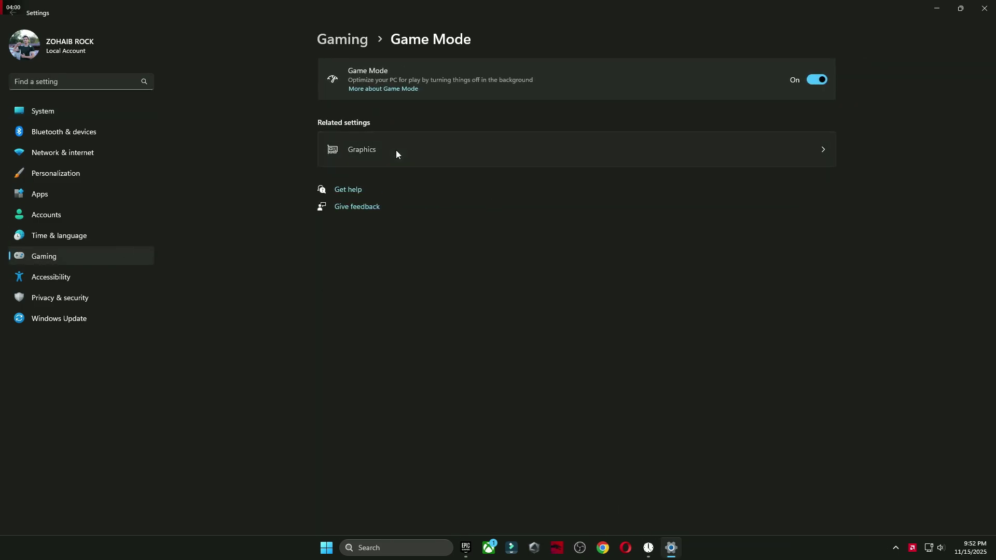
Set Marvel Rivals' graphics preference to High performance in the Windows Graphics settings, save it, and close Settings
left_click(397, 150)
scroll(437, 356, "down", 8)
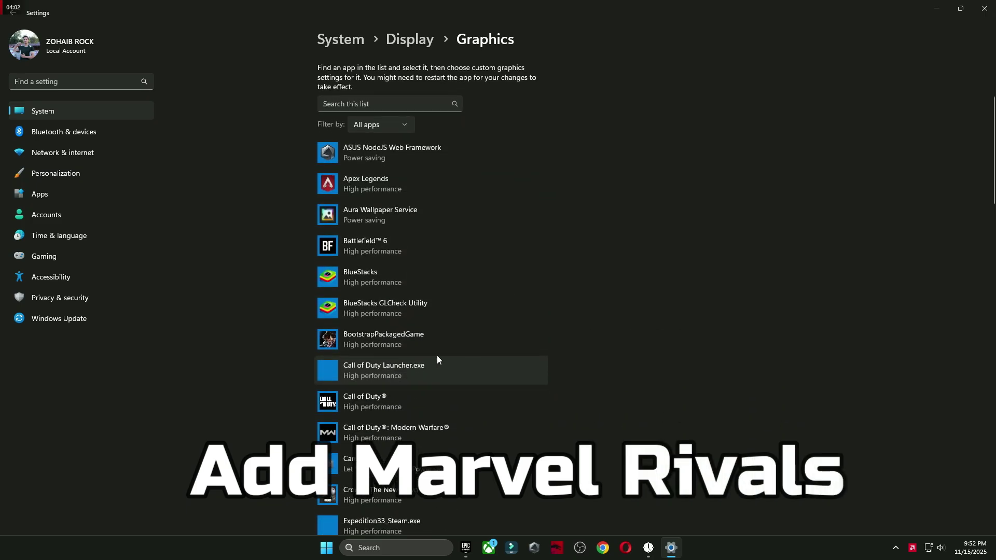
scroll(460, 347, "down", 8)
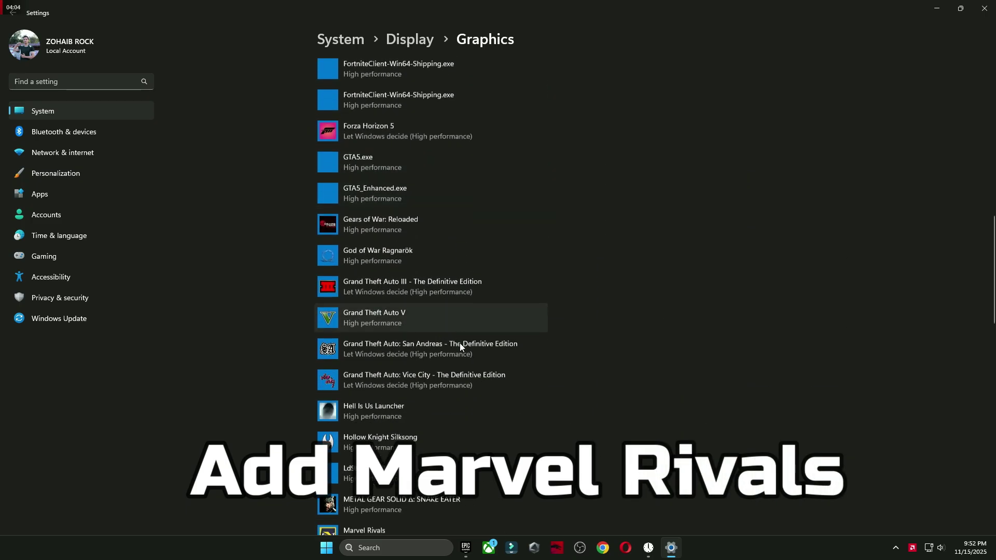
left_click(384, 413)
left_click(456, 460)
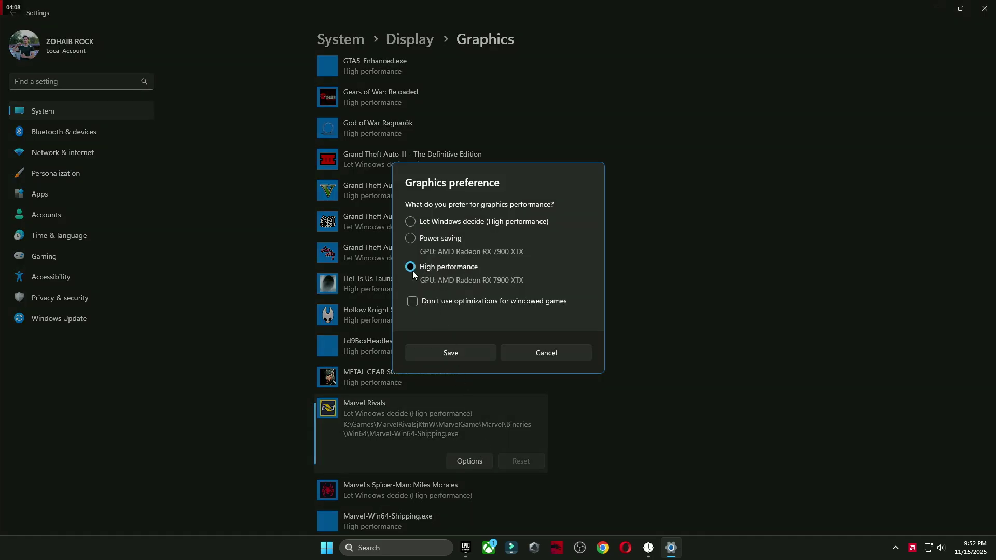
left_click(452, 358)
left_click(988, 8)
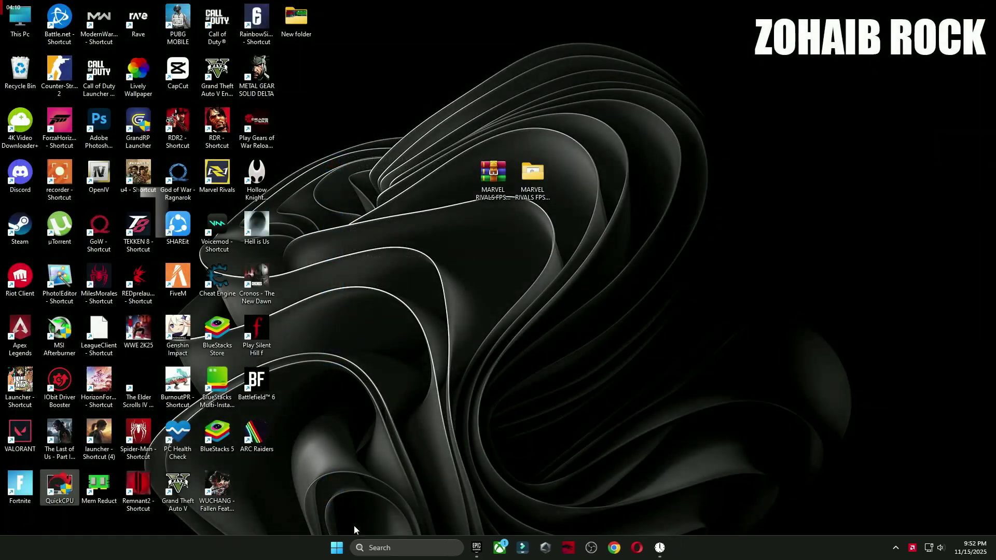
Open the computer's power options for shutting down or restarting
key("super")
left_click(626, 512)
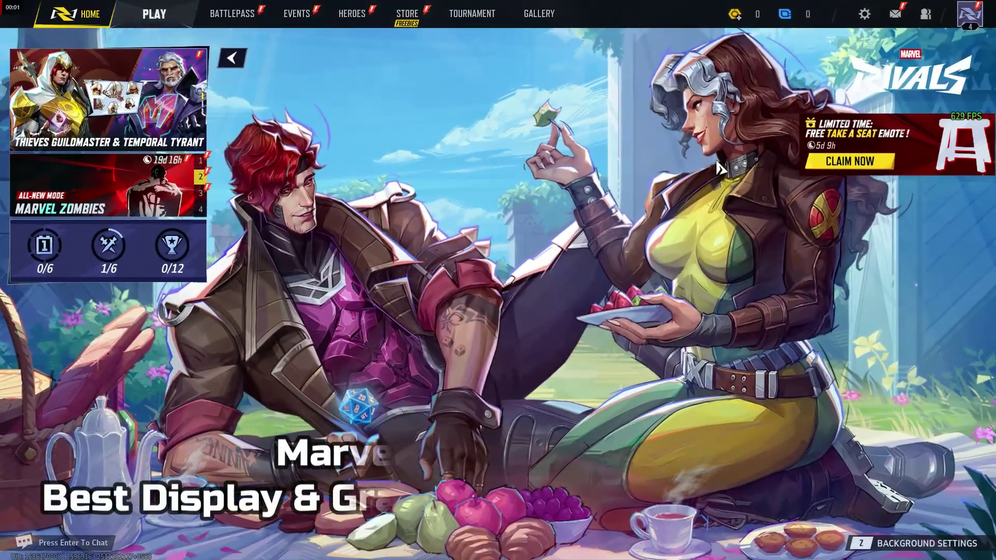
Open the in-game display settings and look through the available Frame Generation Mode options
key("Escape")
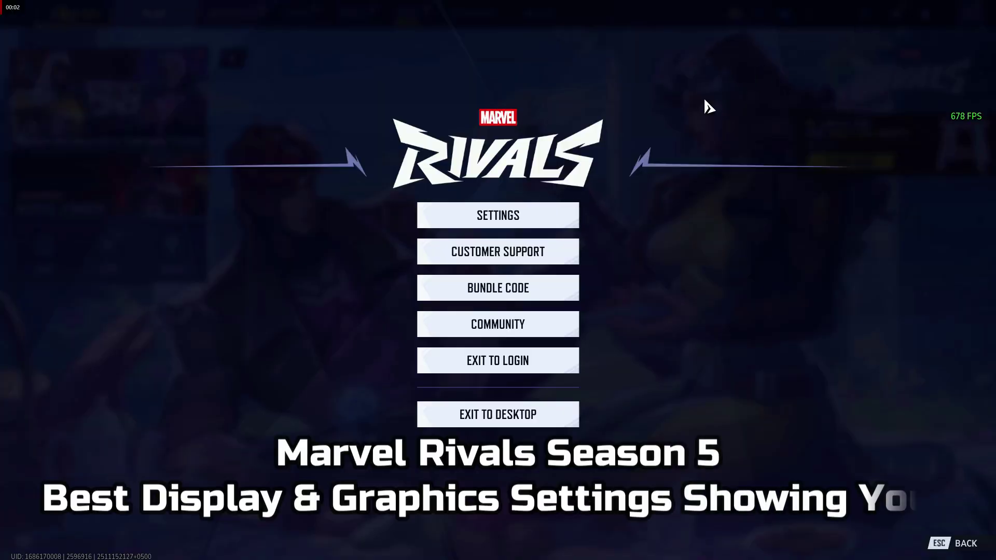
left_click(469, 223)
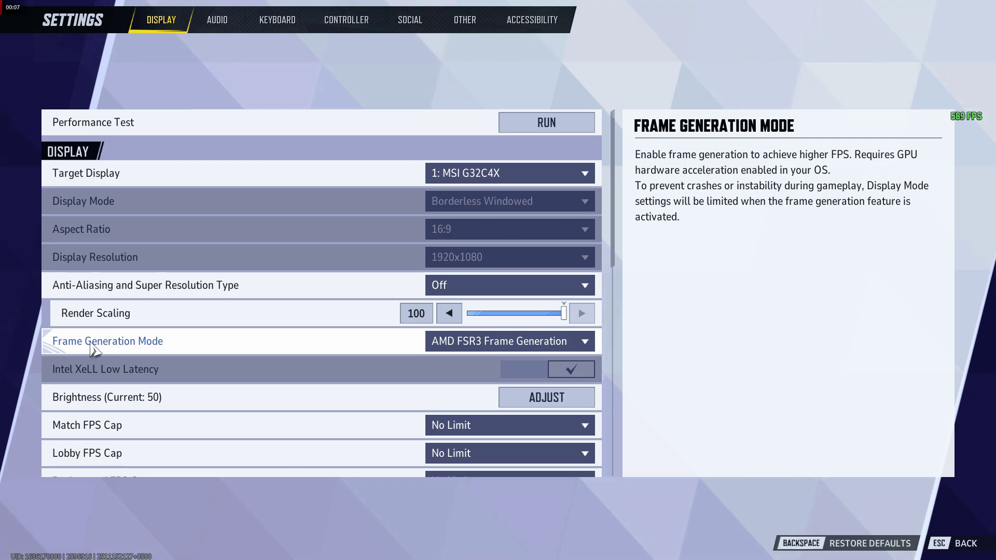
left_click(516, 345)
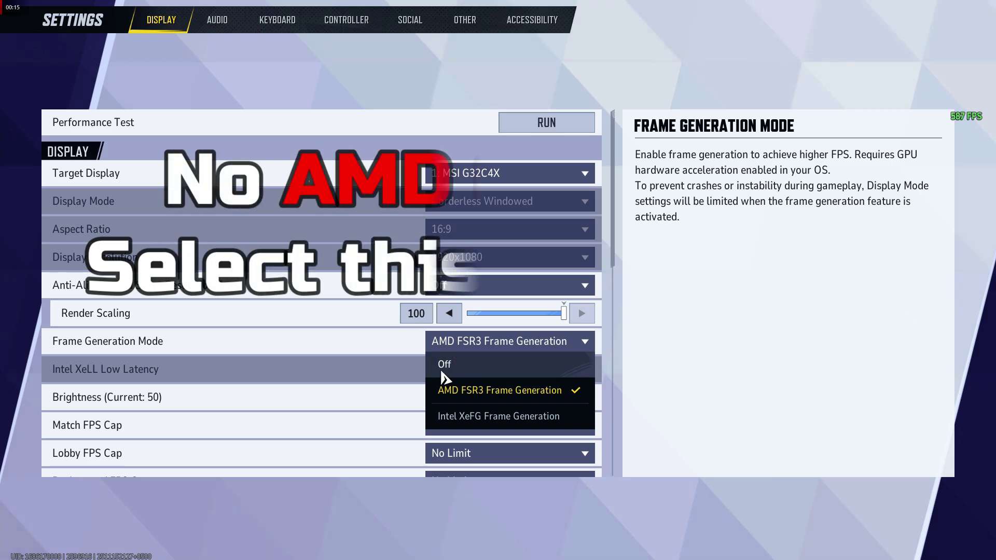
left_click(613, 317)
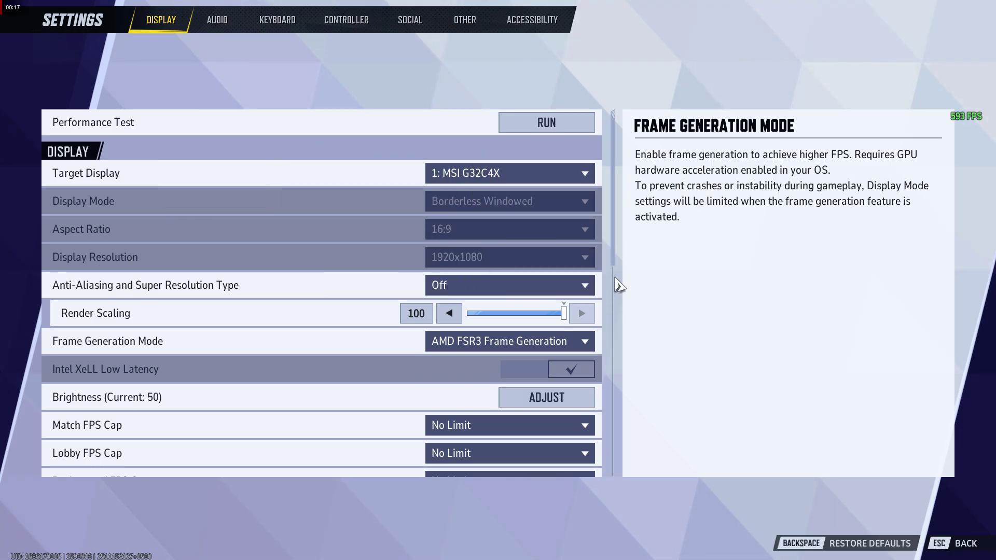
Review the display settings, FPS caps, V-Sync and graphics quality details through to the Other section, and leave the game settings
left_click_drag(613, 192, 619, 278)
scroll(621, 284, "down", 2)
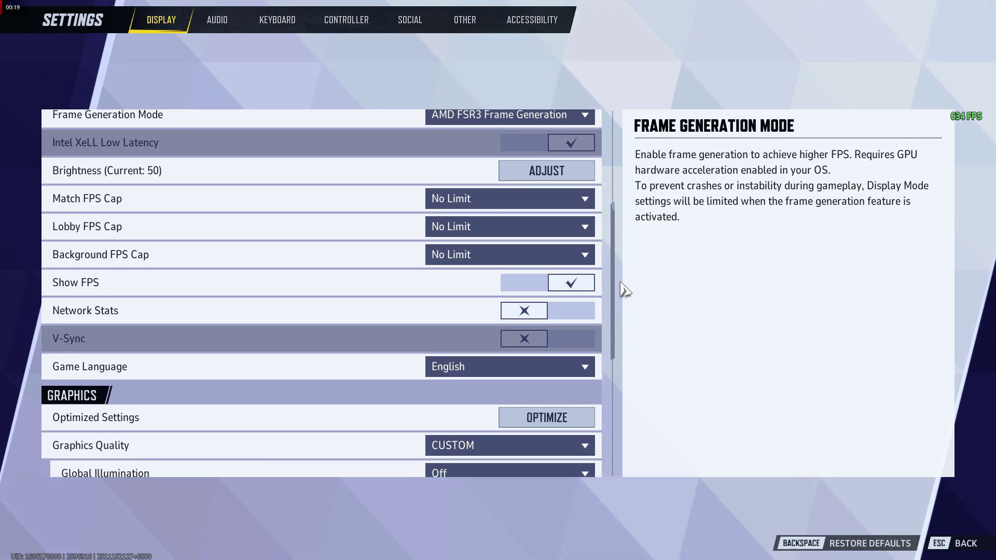
scroll(624, 306, "down", 3)
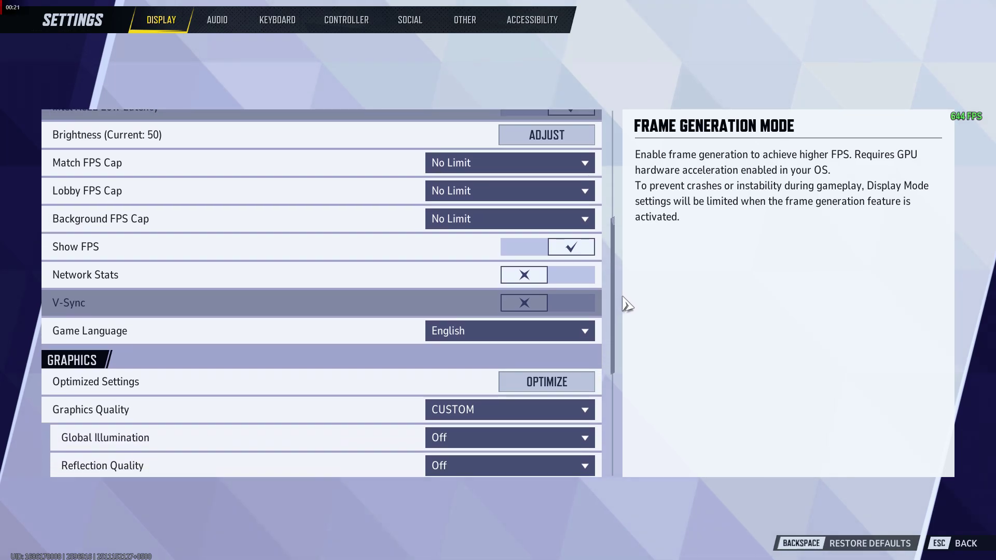
scroll(631, 341, "down", 4)
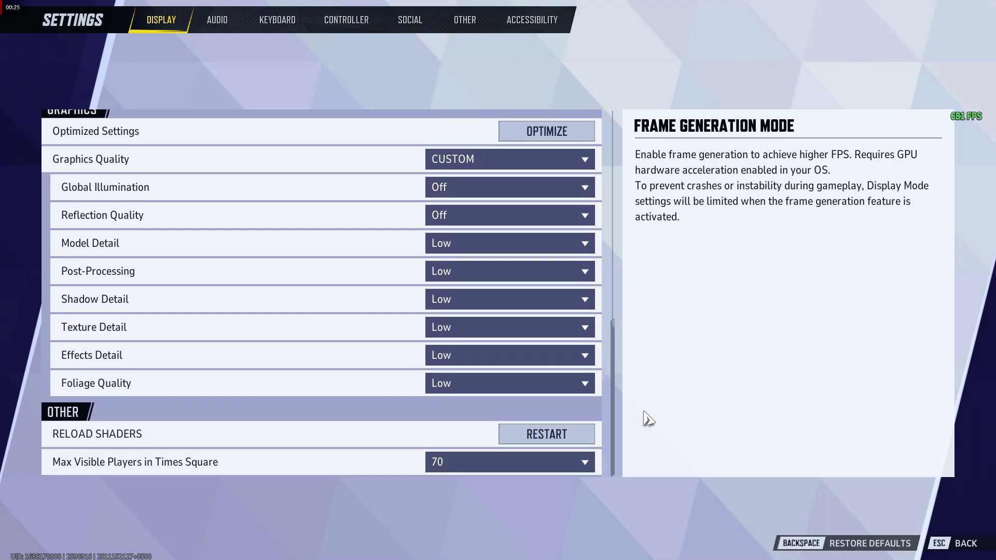
scroll(648, 419, "up", 8)
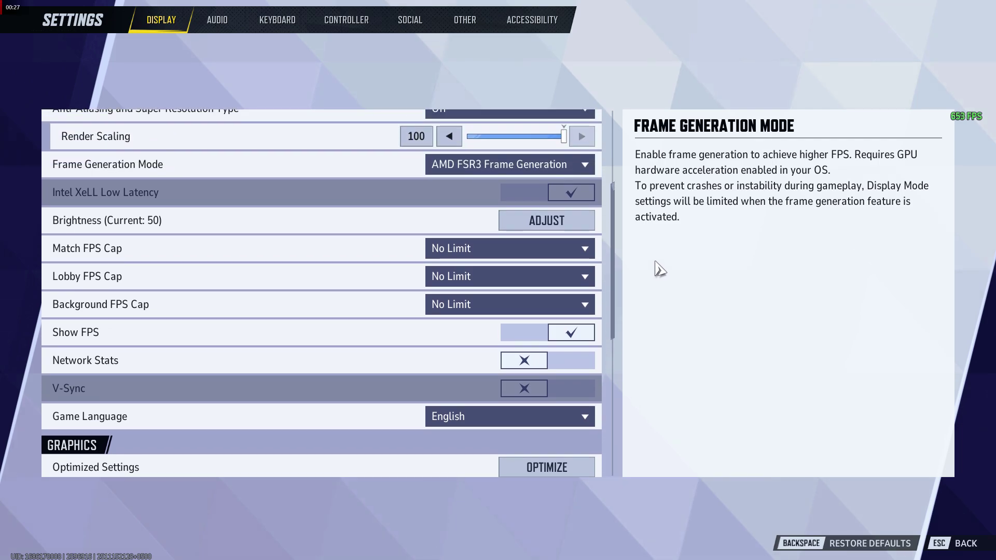
scroll(660, 268, "up", 4)
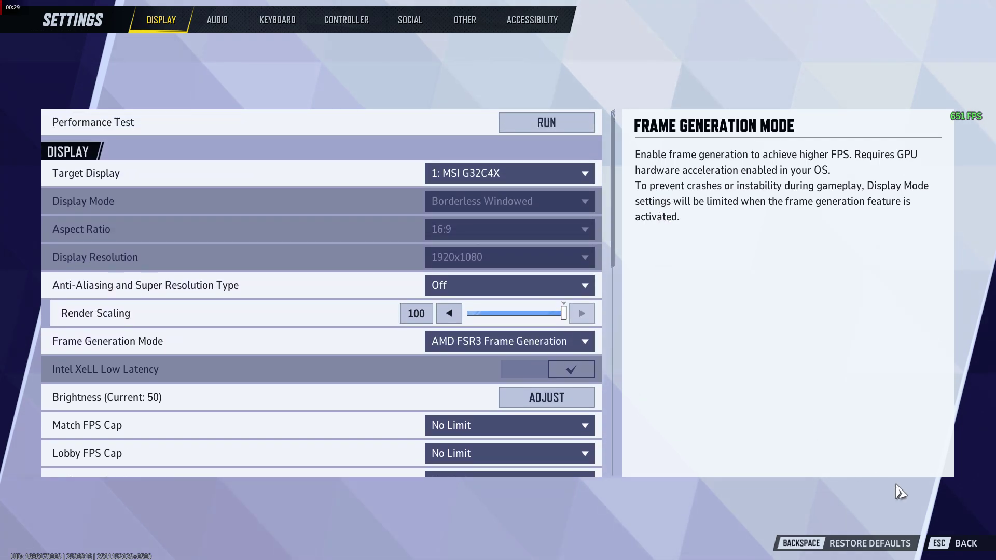
key("Escape")
key("Escape")
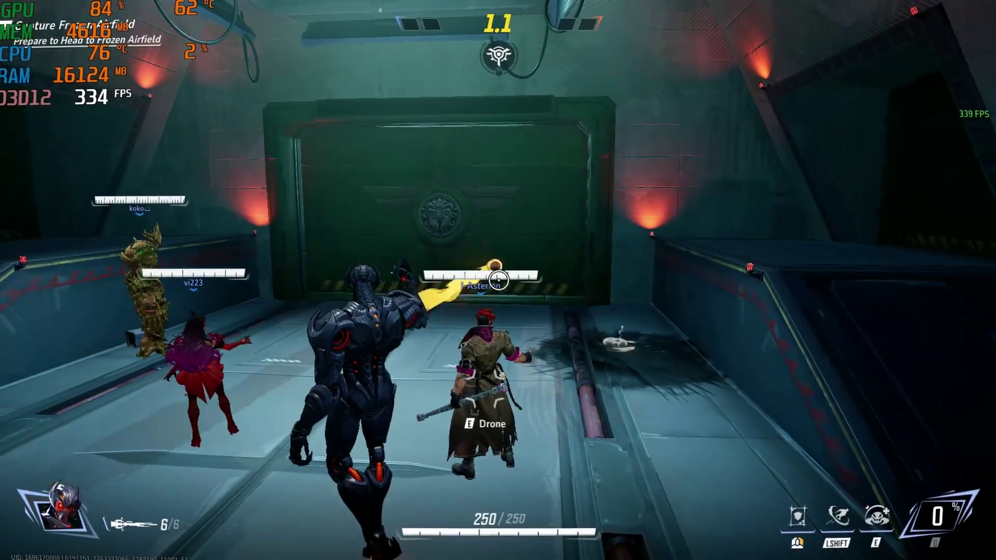
key("a")
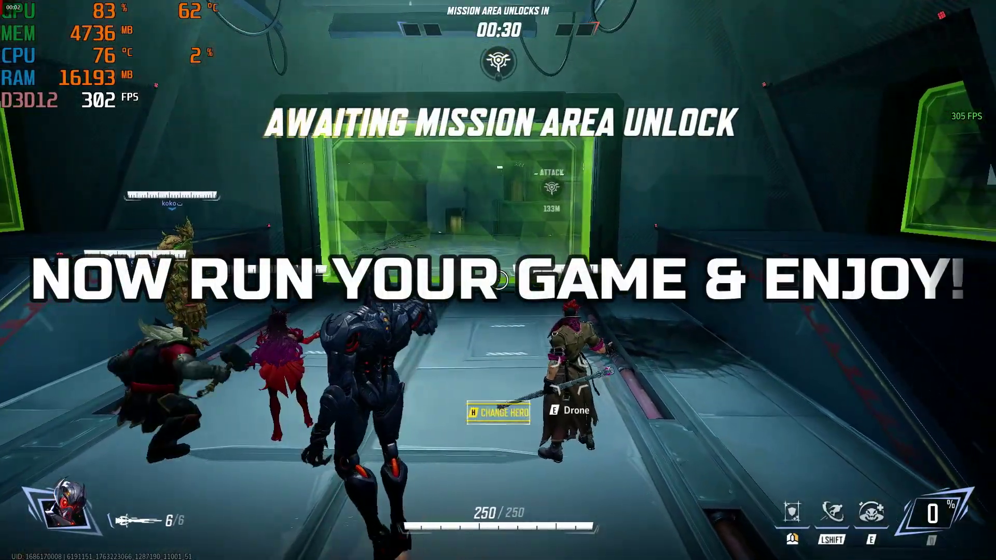
key("w")
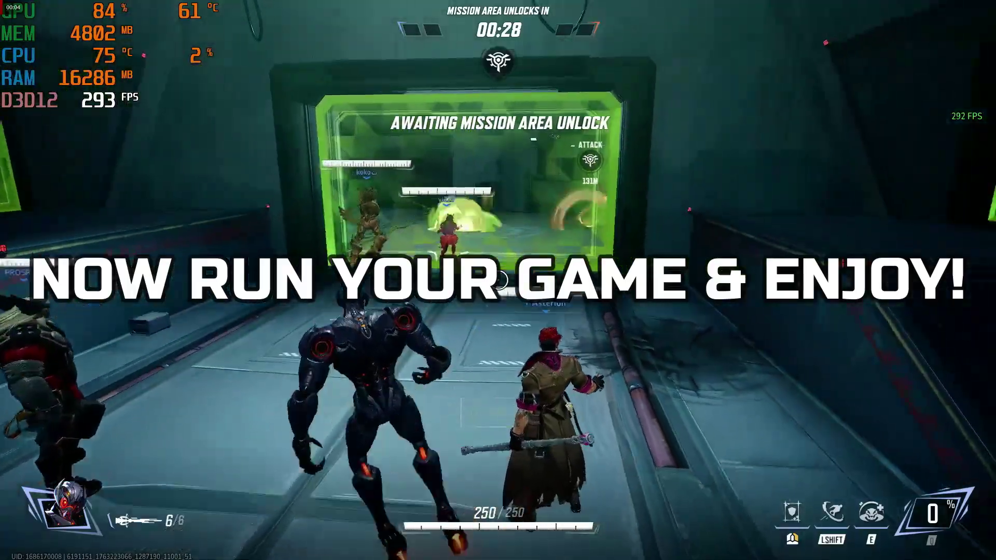
key("w")
key("shift")
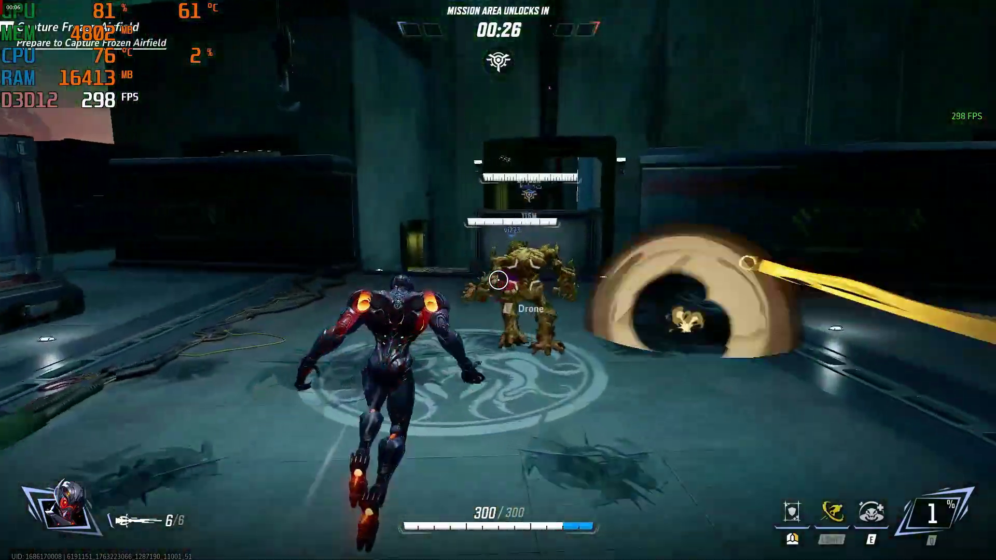
key("w")
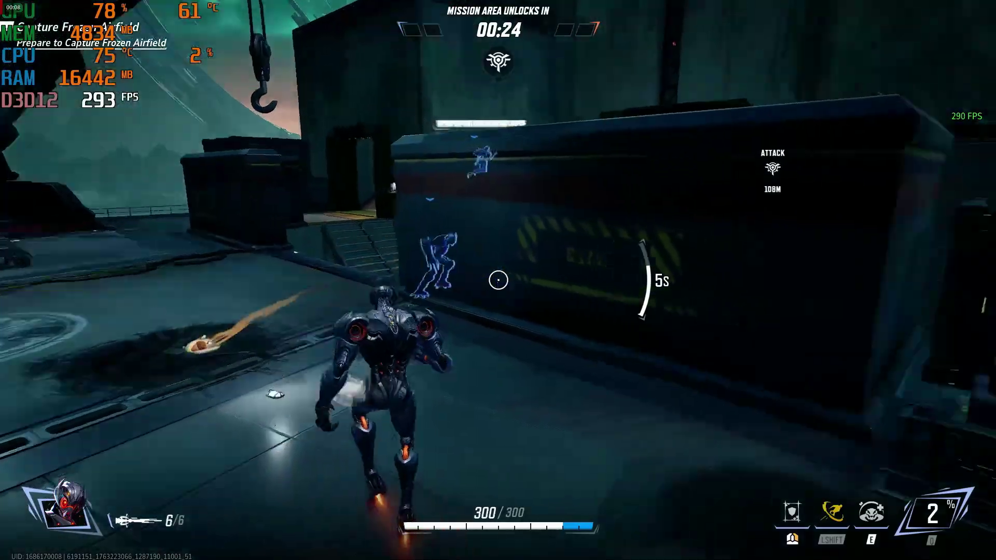
key("w")
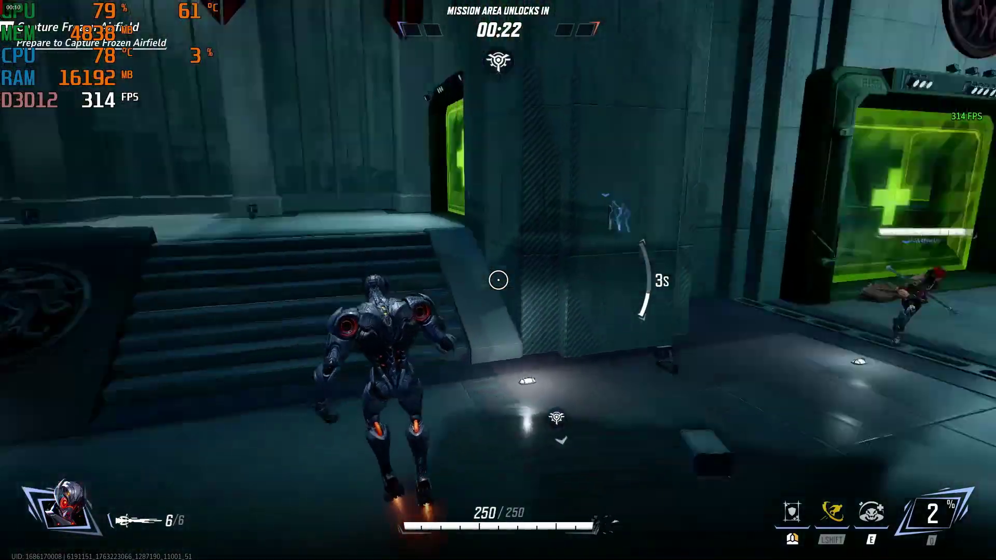
key("w")
key("shift")
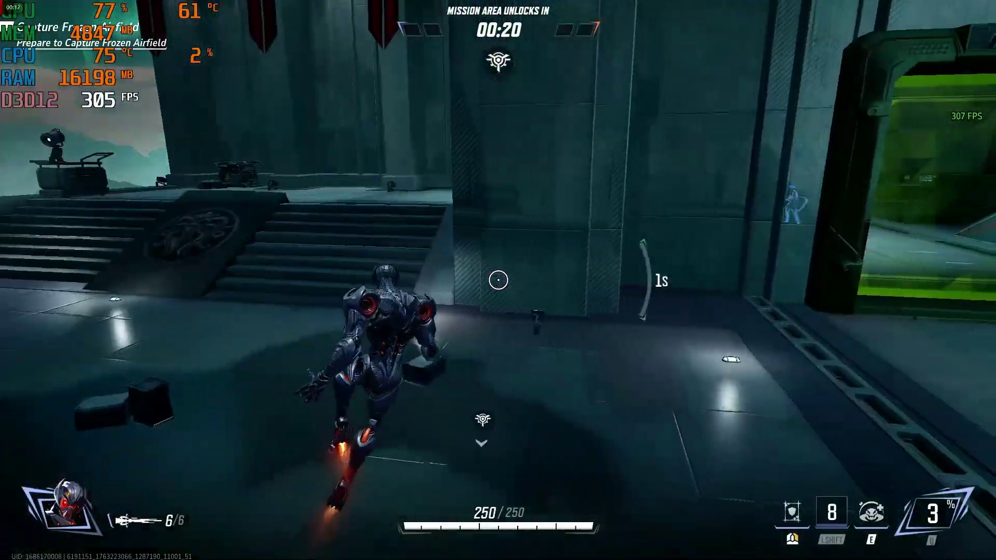
key("w")
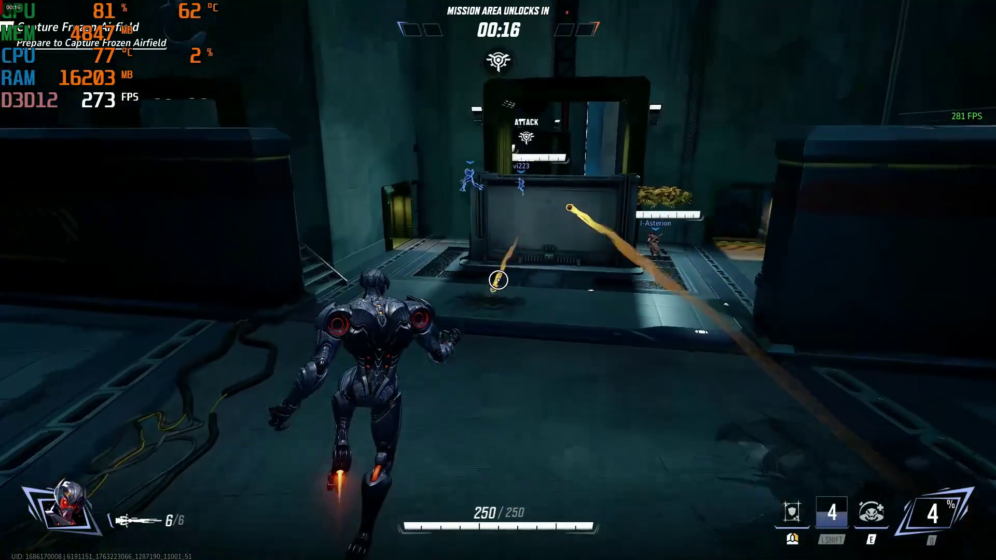
key("w")
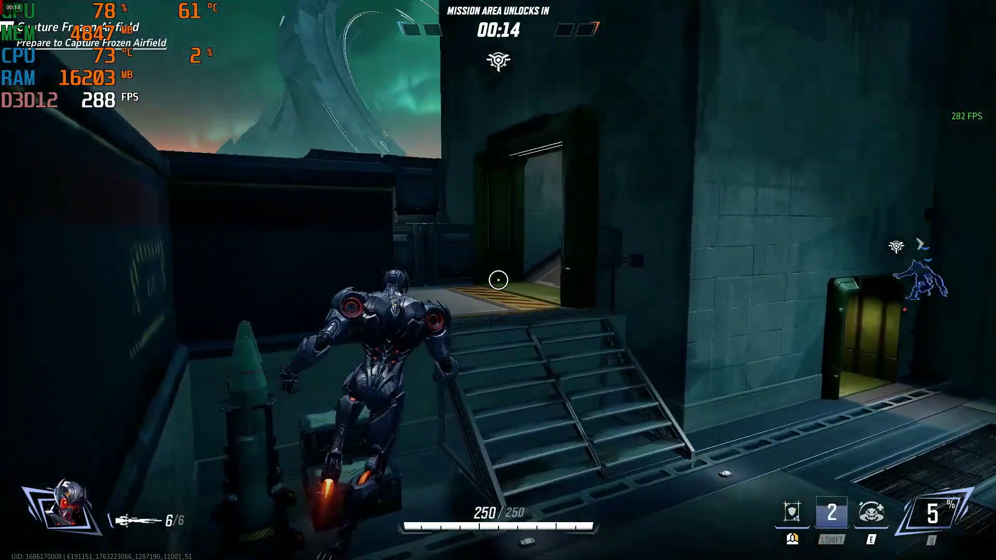
key("w")
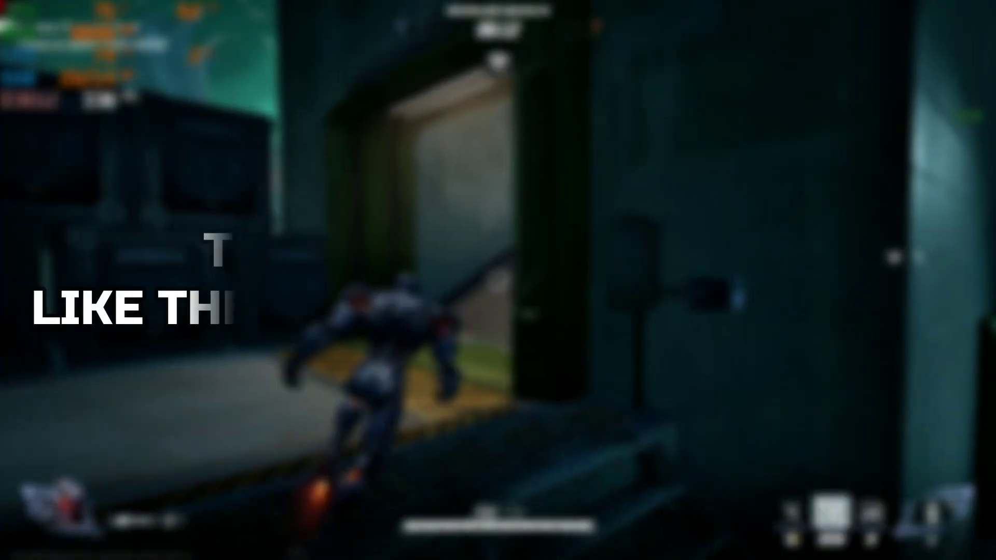
key("w")
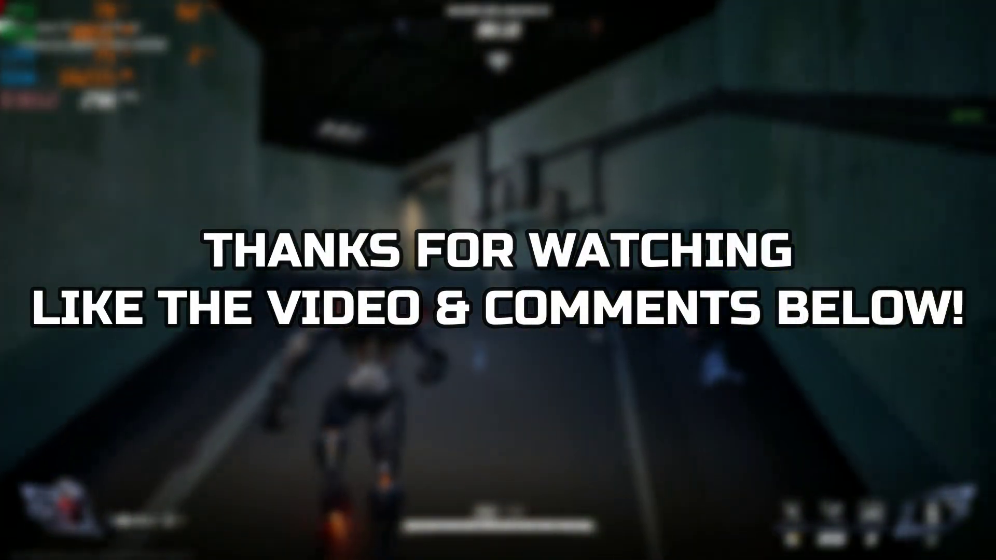